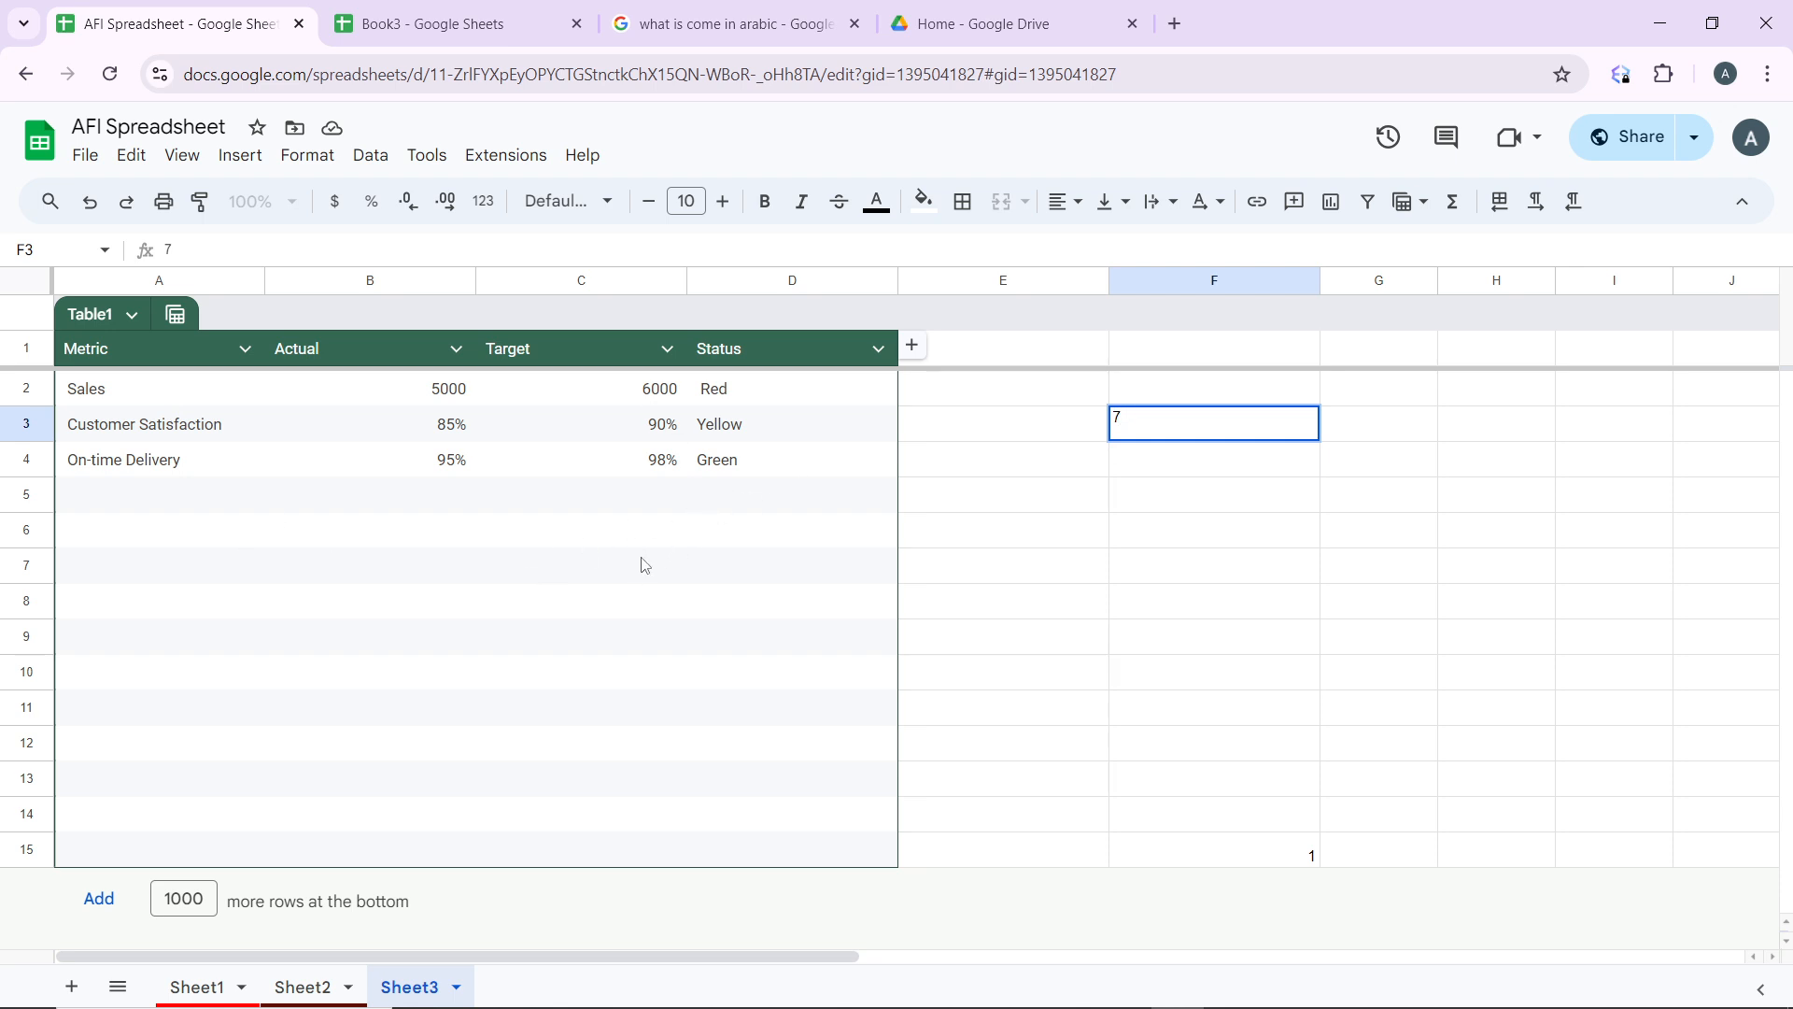
Step: Insert a chart from the Metric and Actual columns, range A1:B4
left_click(197, 349)
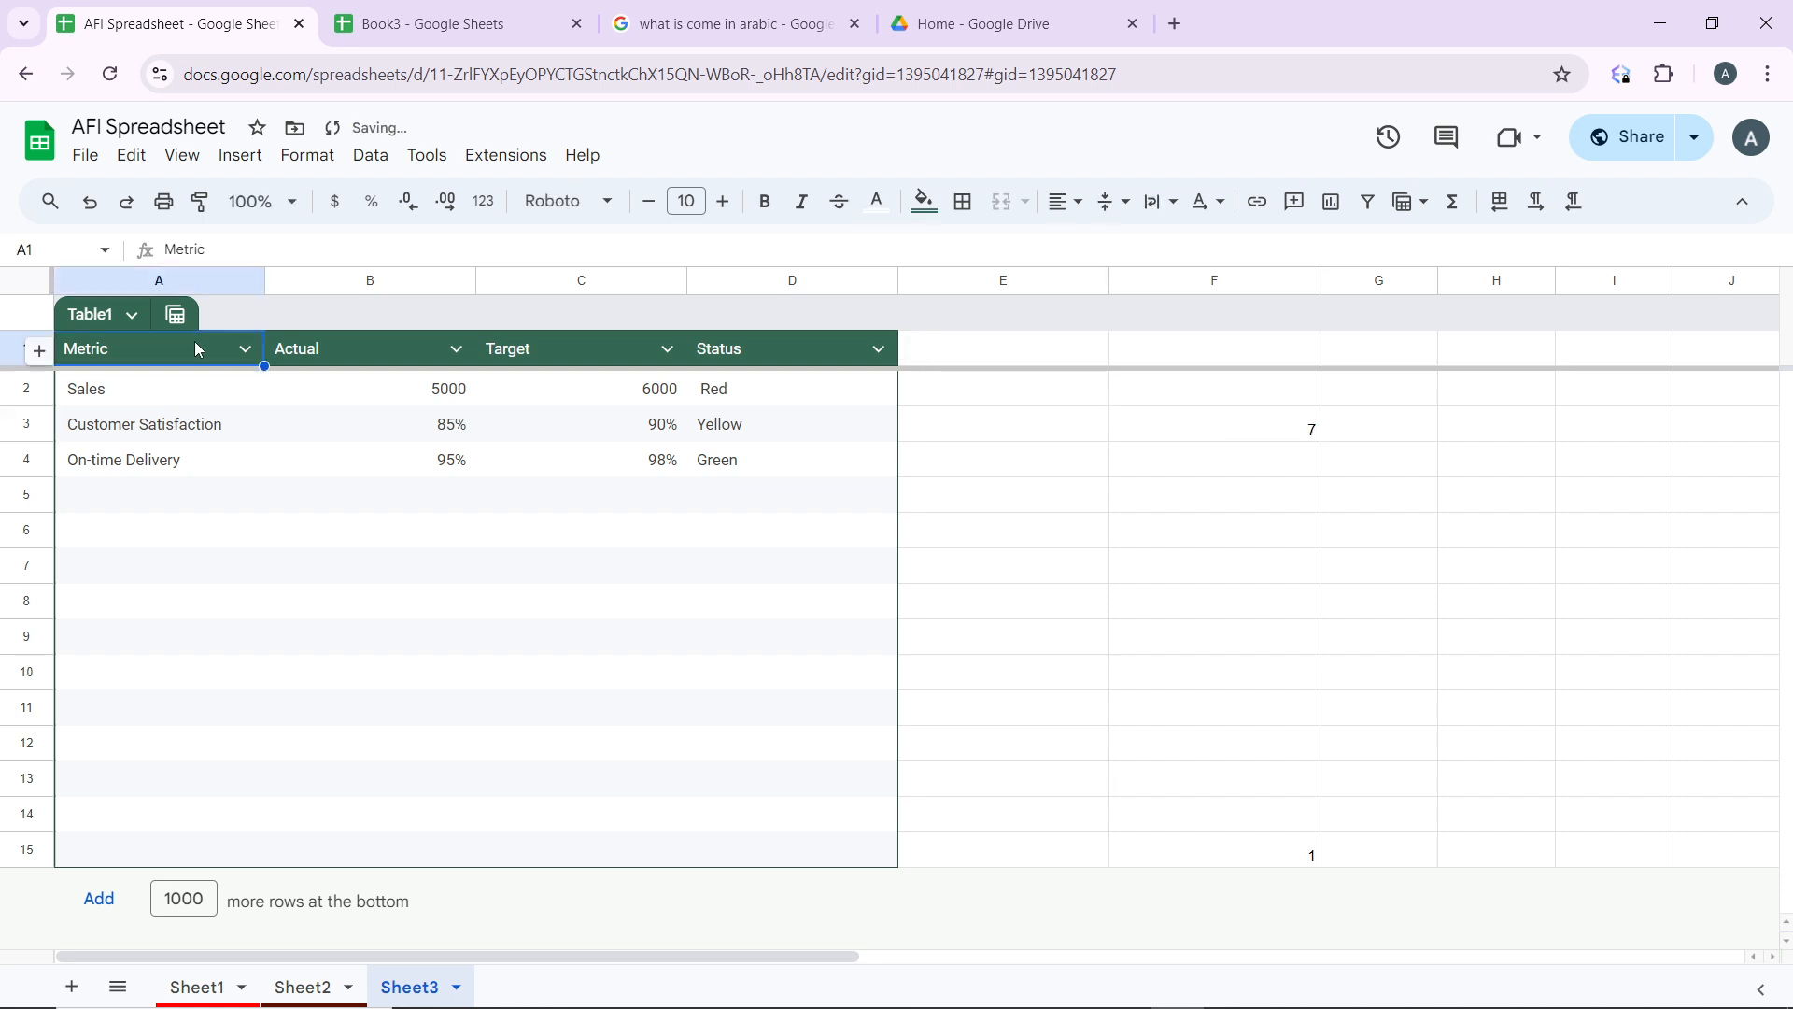
left_click(193, 390)
left_click(189, 426, "shift")
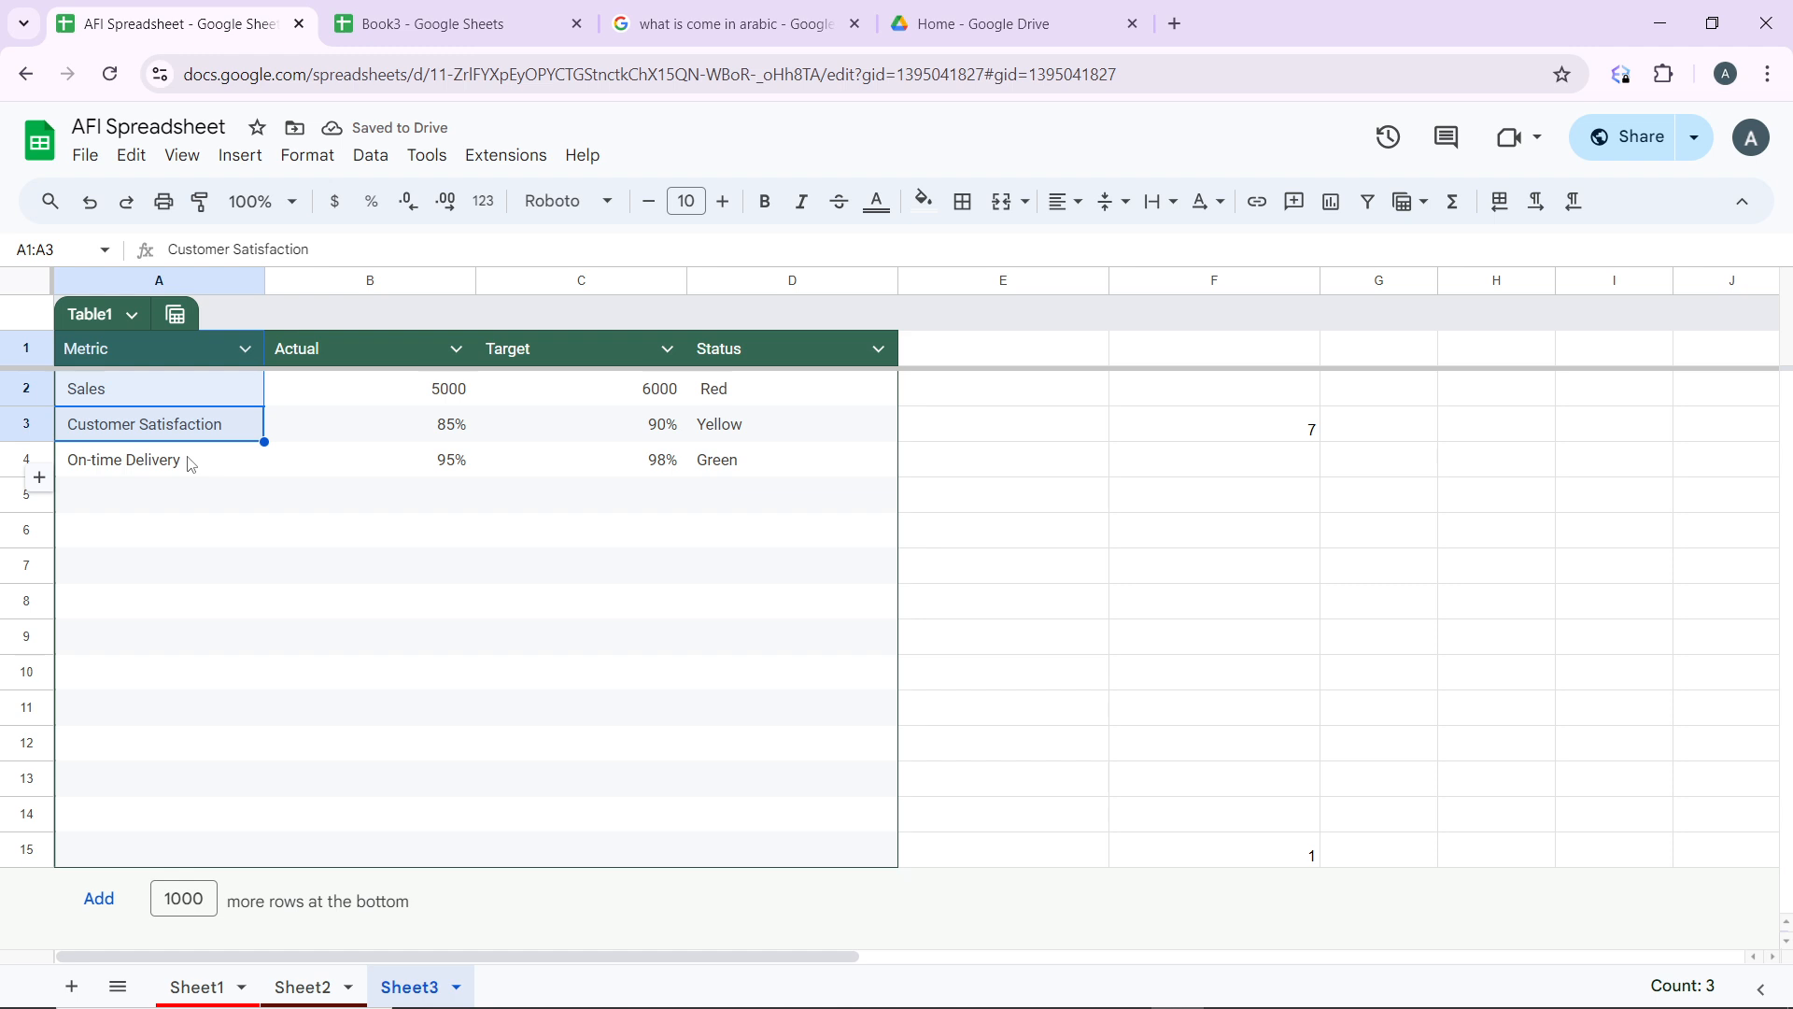
left_click(191, 464, "shift")
left_click(337, 352, "ctrl")
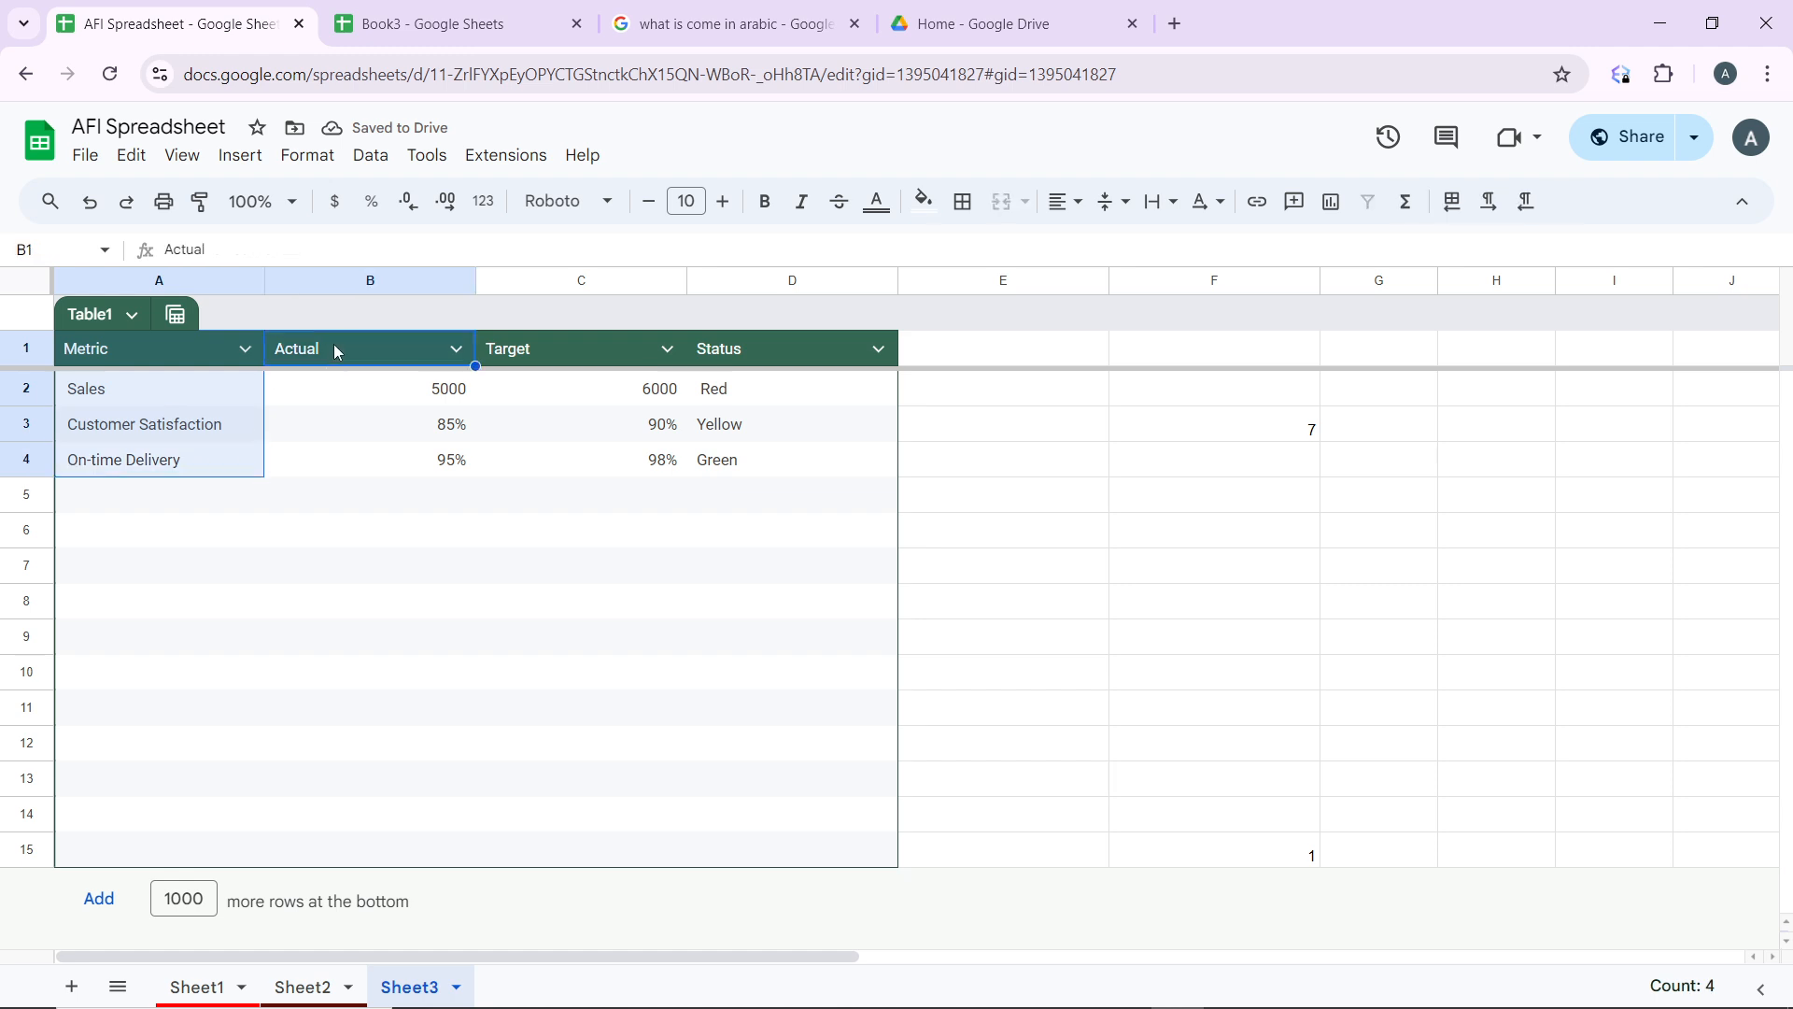
left_click(338, 396, "shift")
left_click(339, 425, "shift")
left_click(338, 474, "shift")
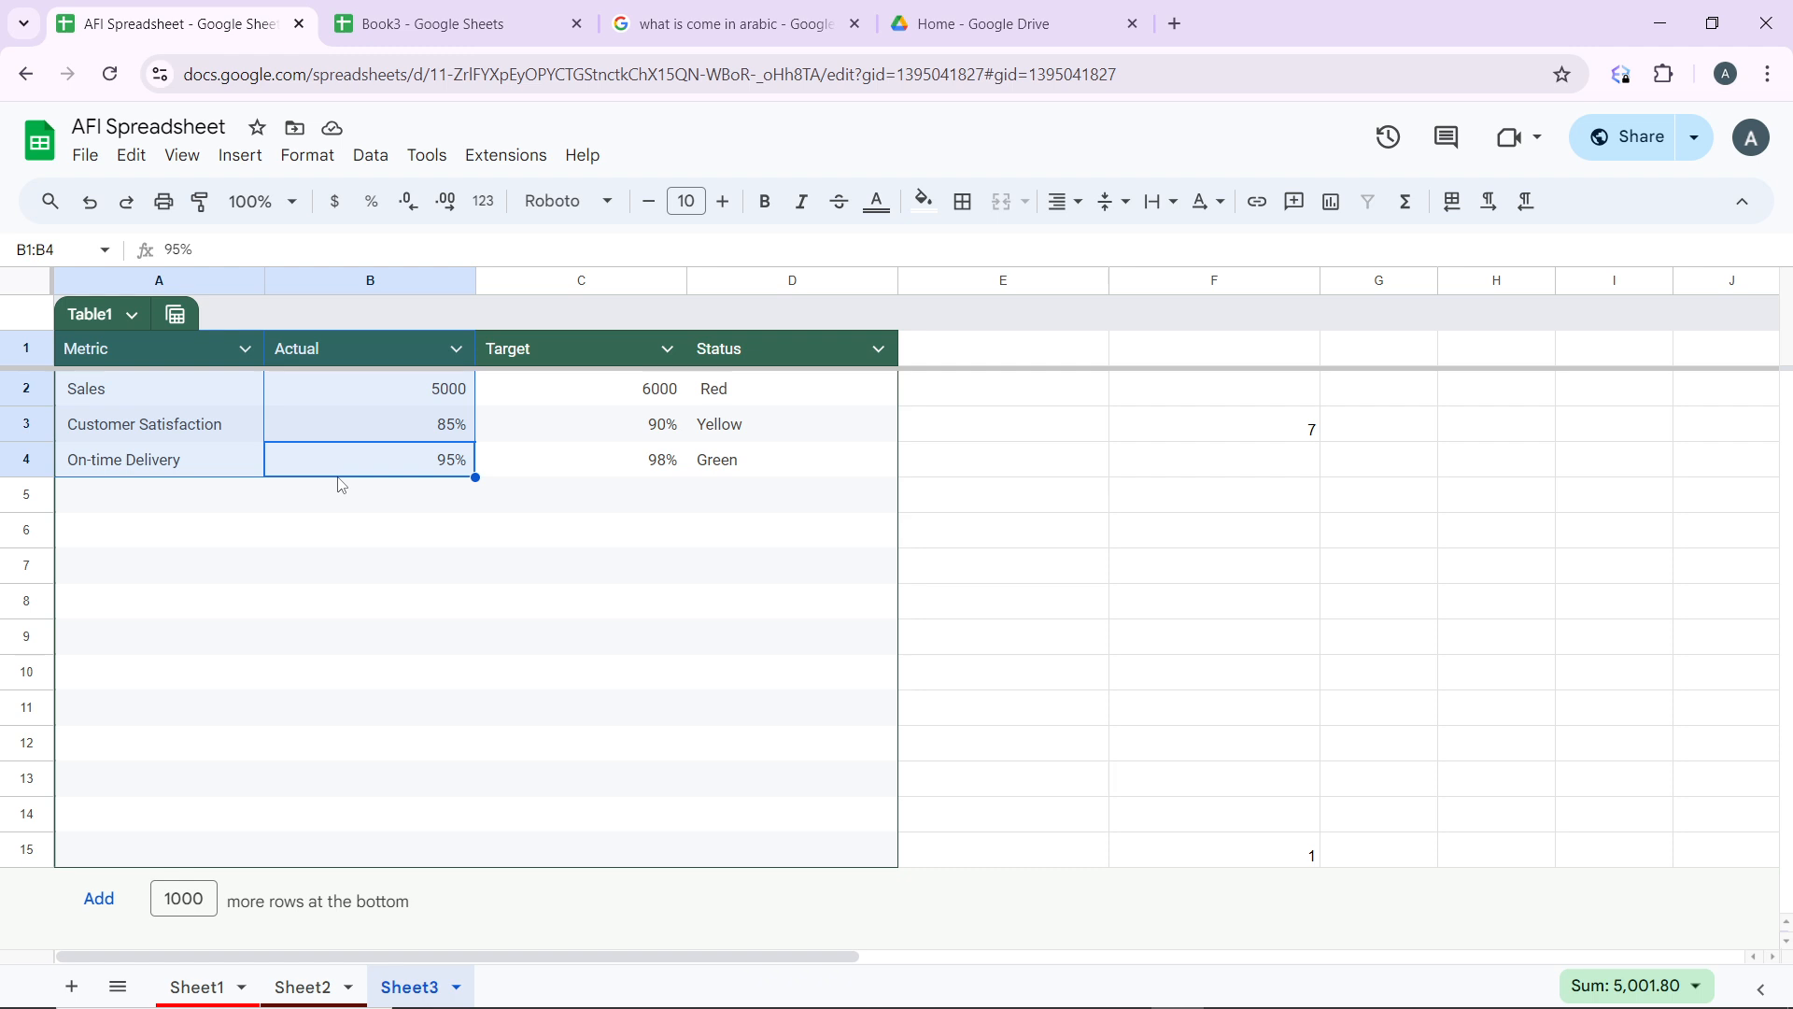
left_click(233, 159)
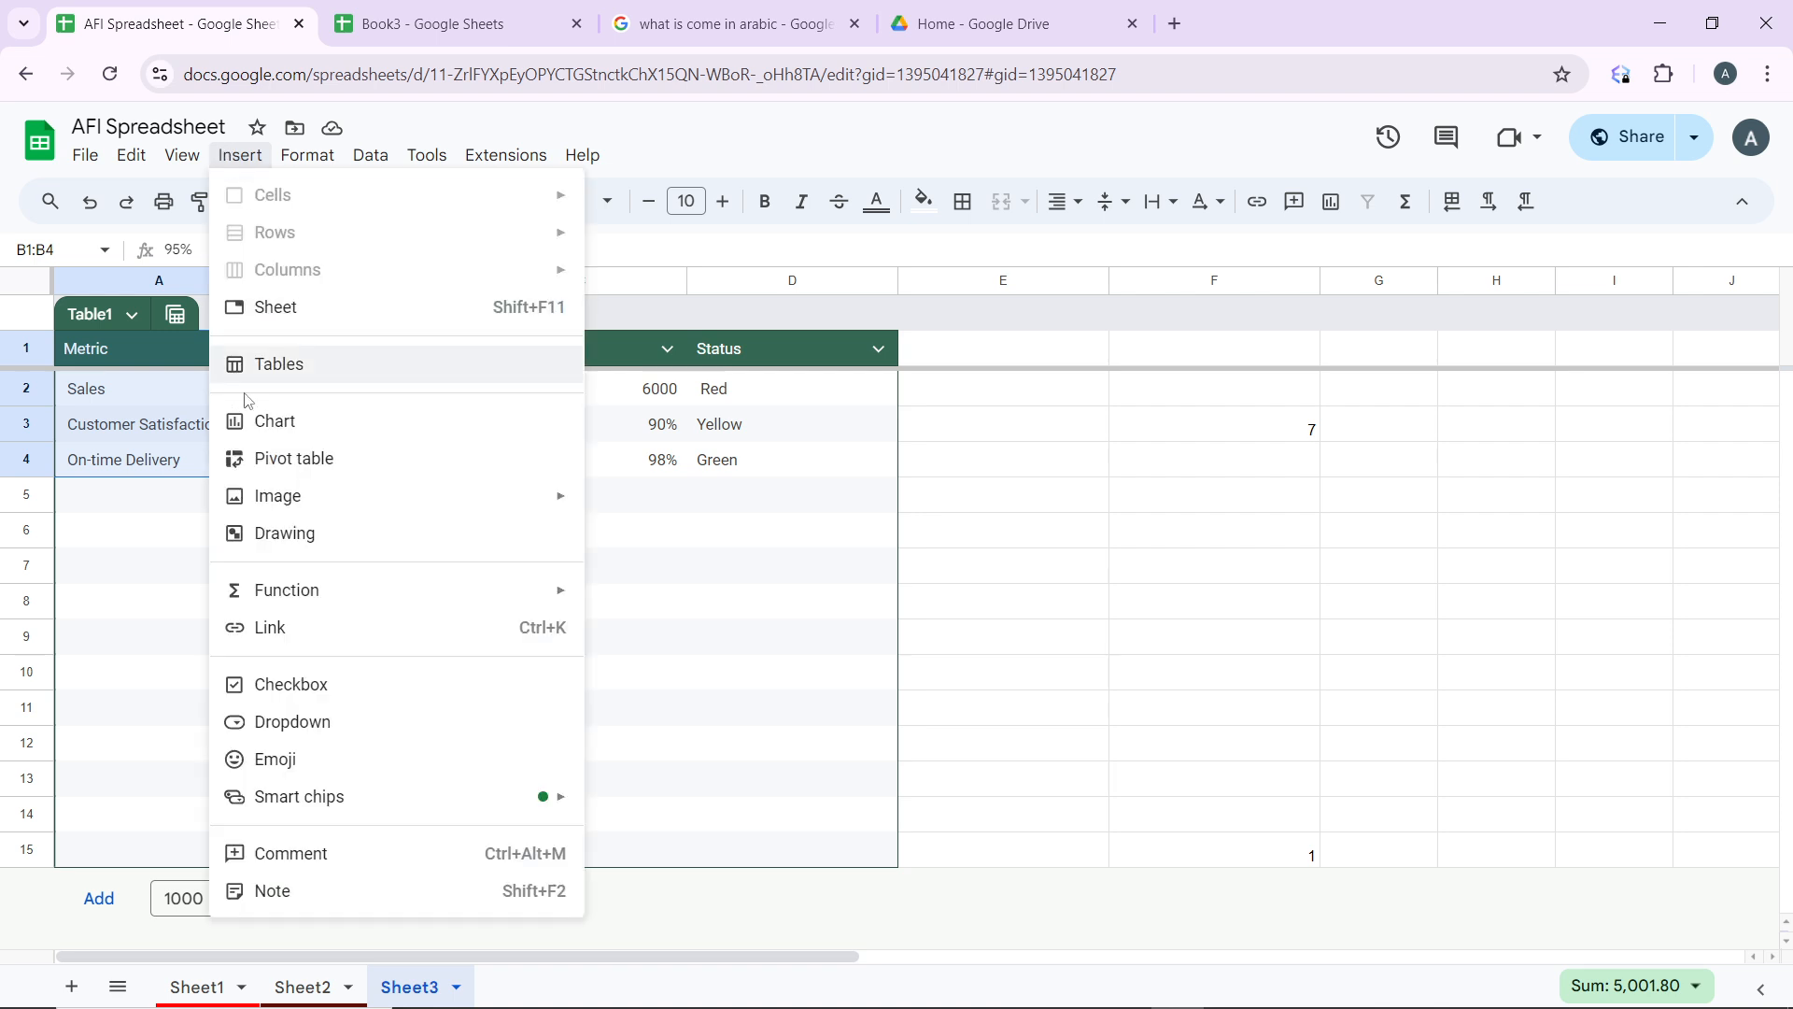
left_click(276, 425)
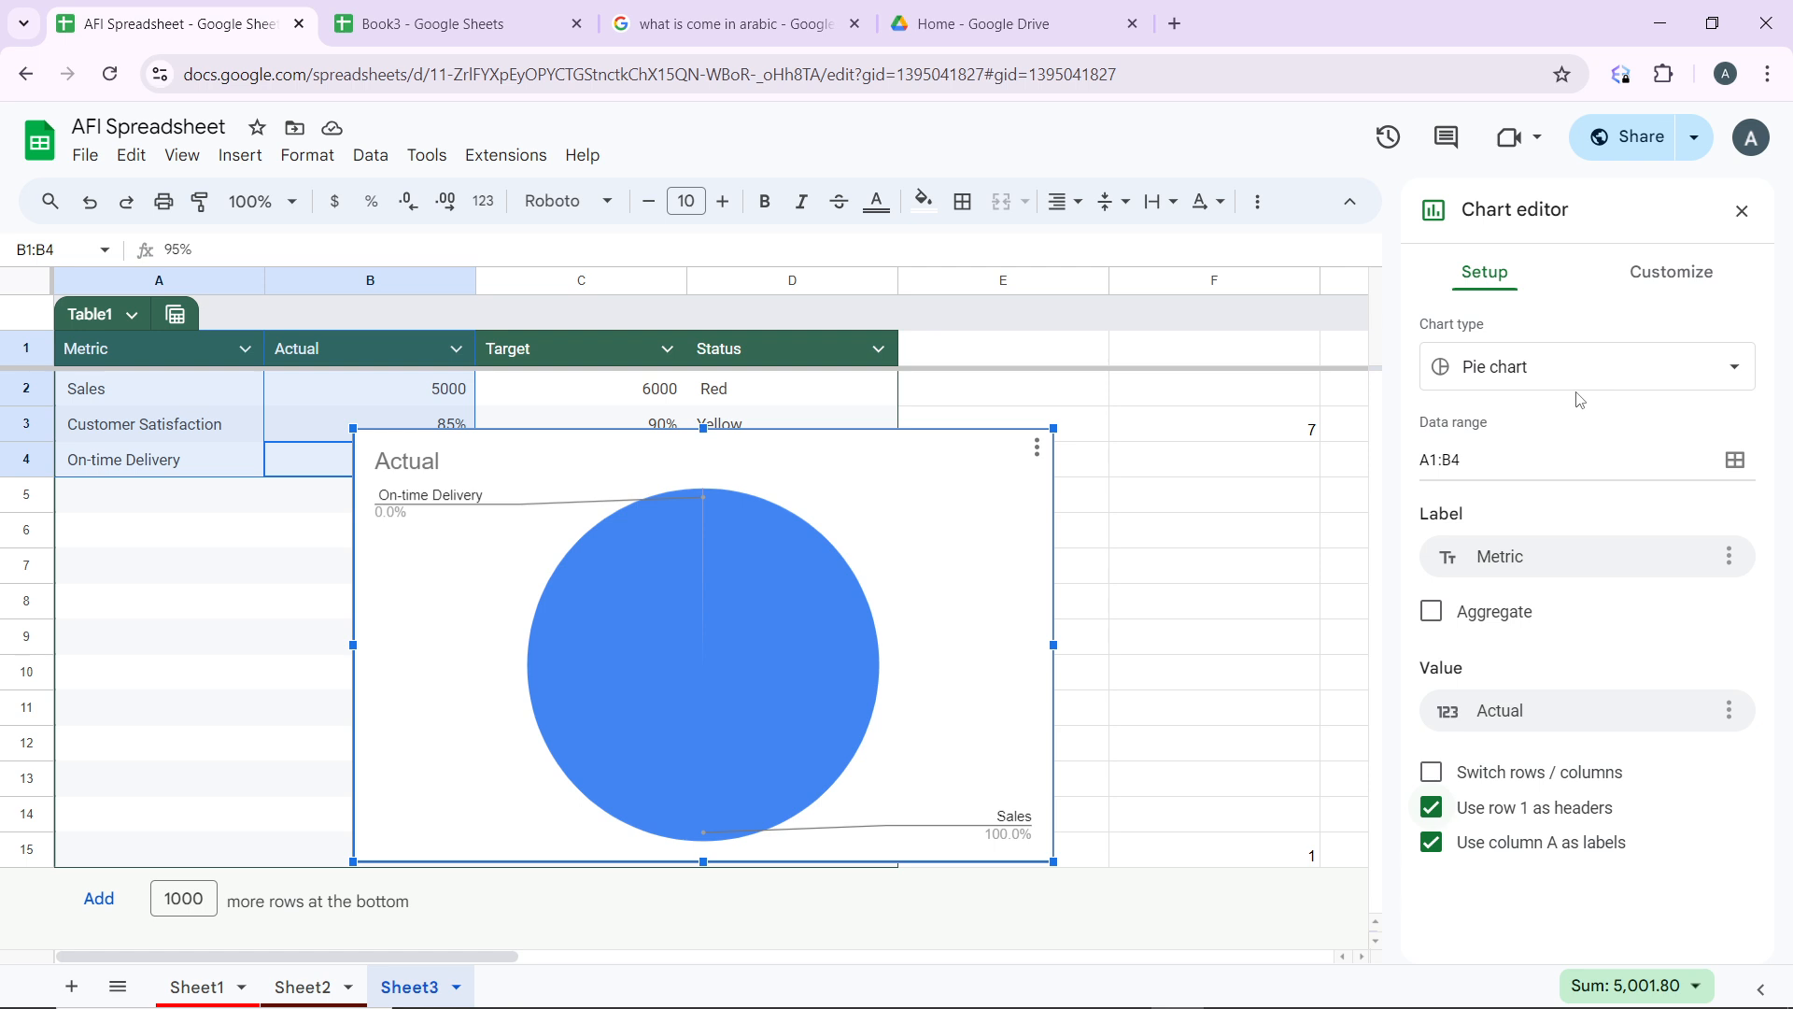
Step: Change the Actual pie chart's type to a combo chart
left_click(1036, 448)
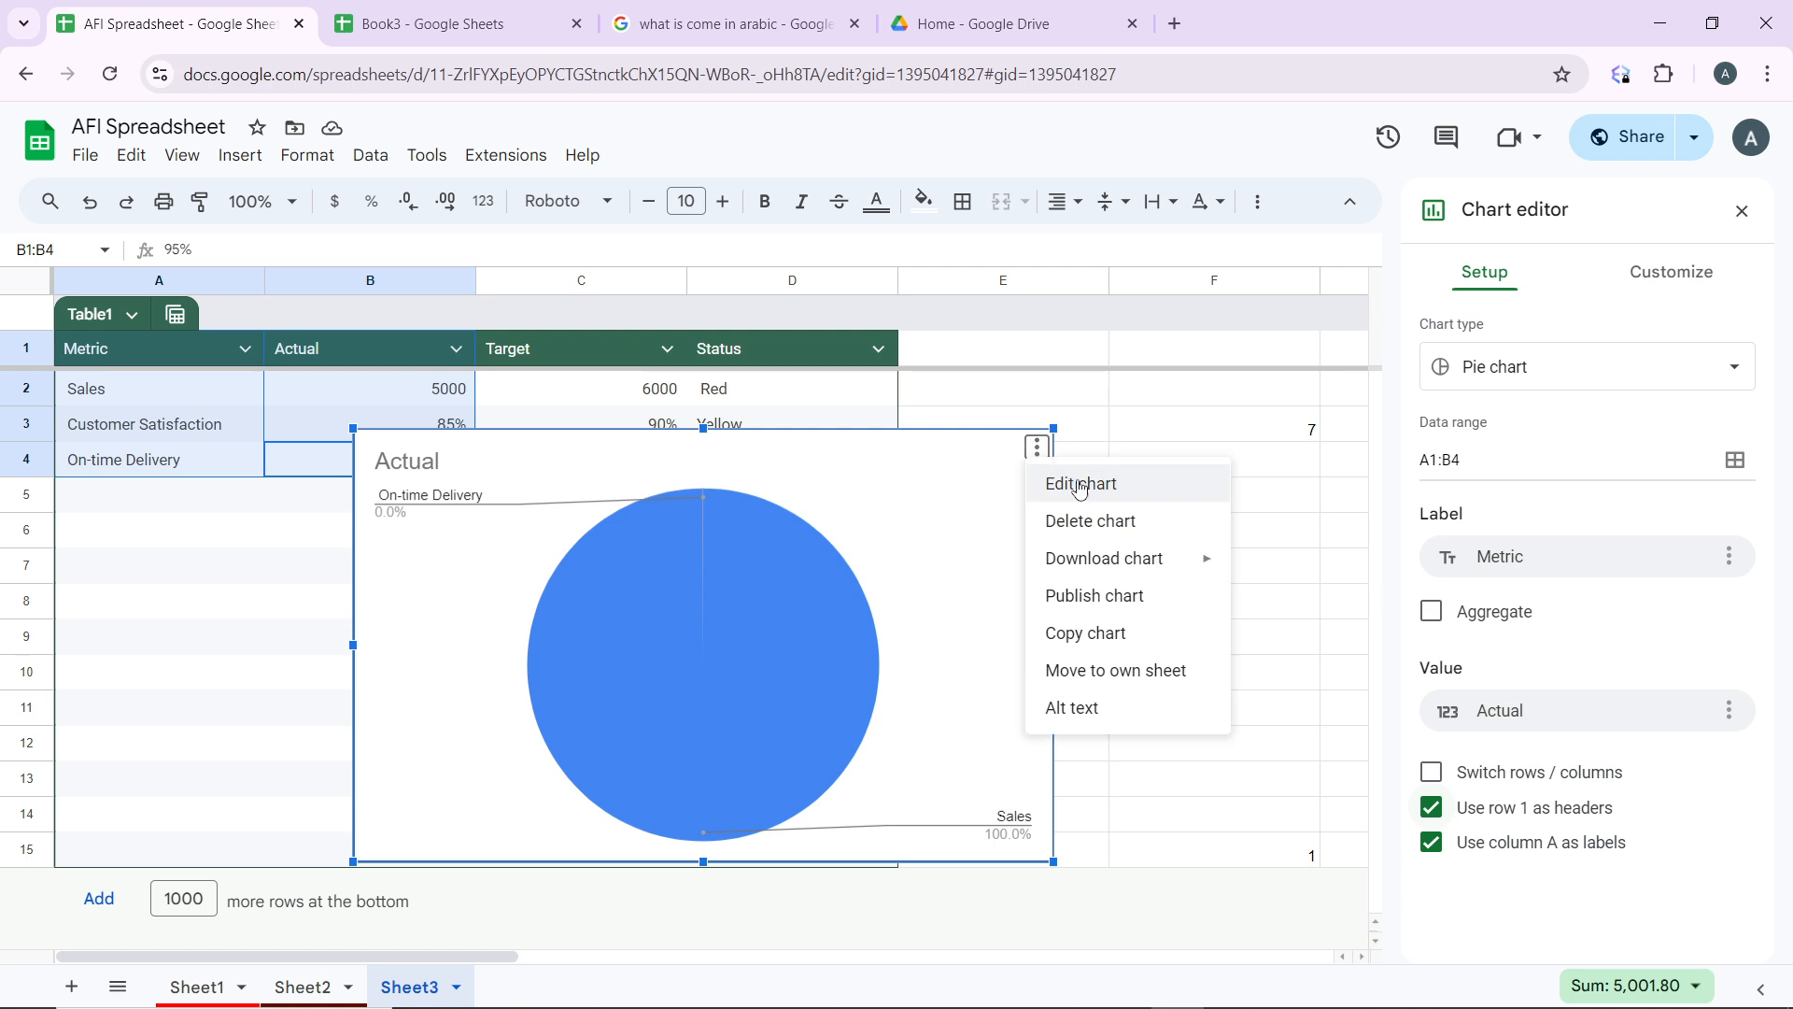
left_click(1174, 397)
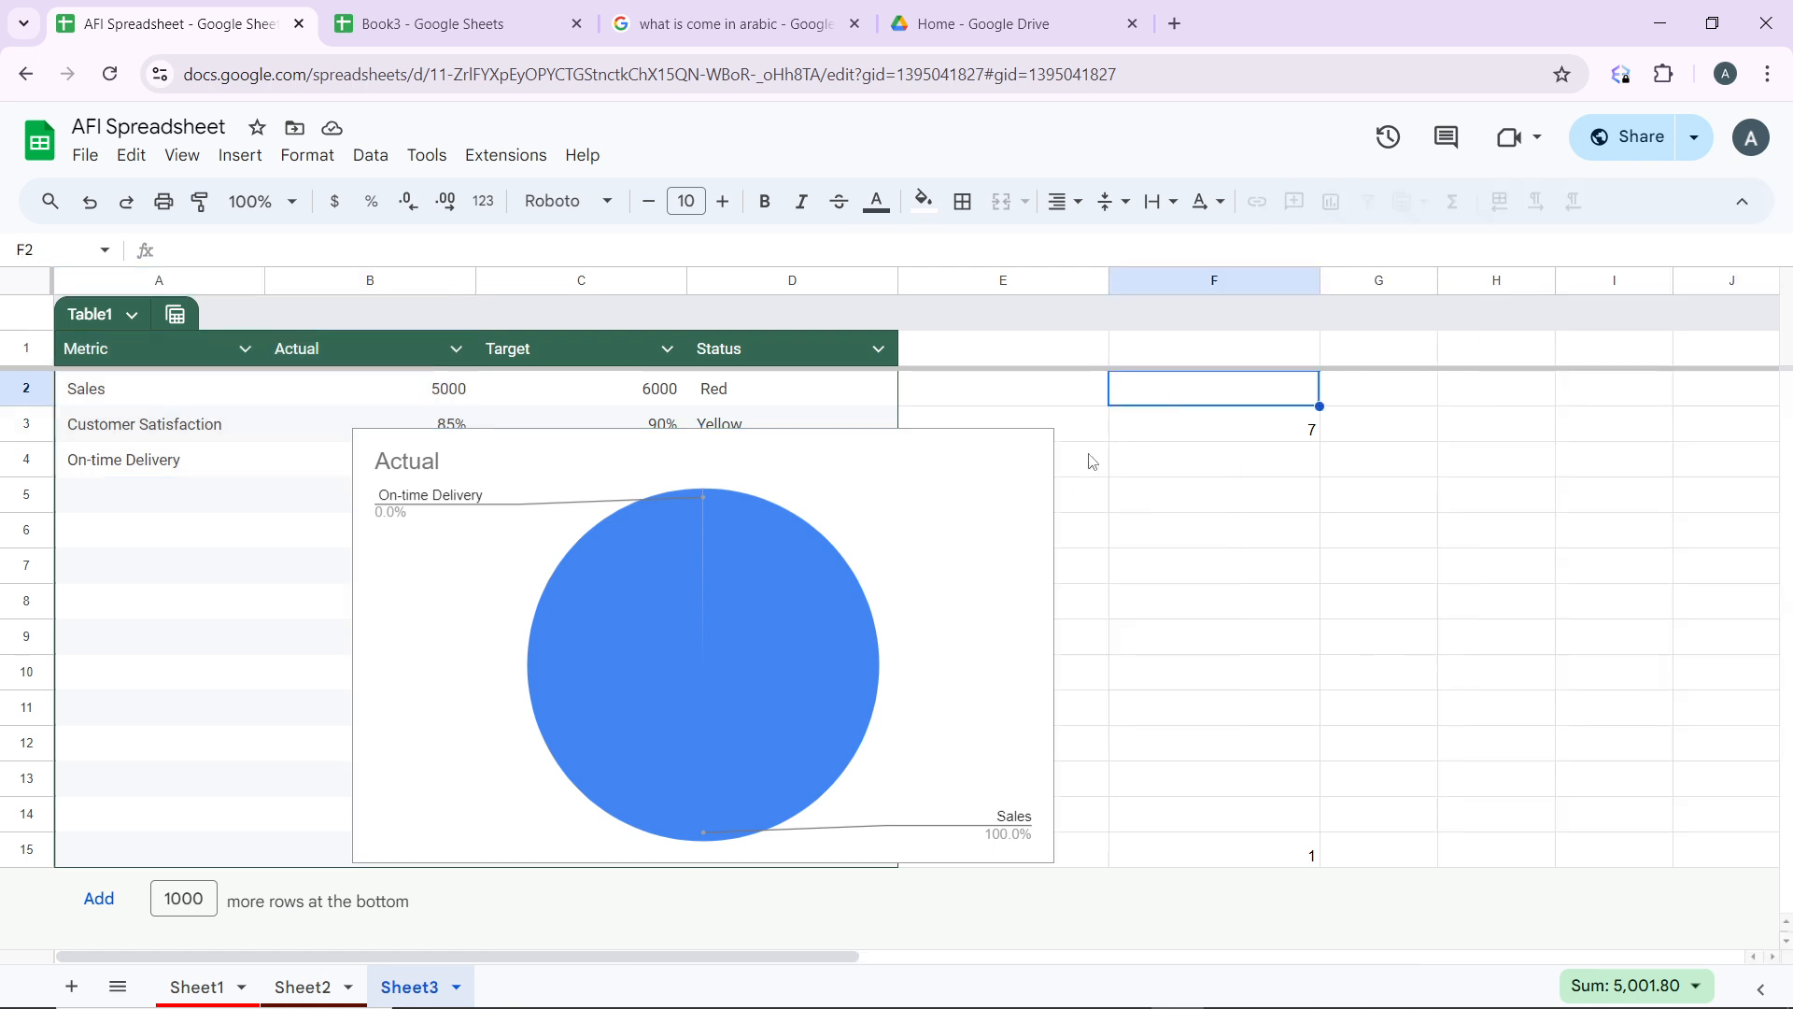
left_click(1035, 452)
left_click(1038, 451)
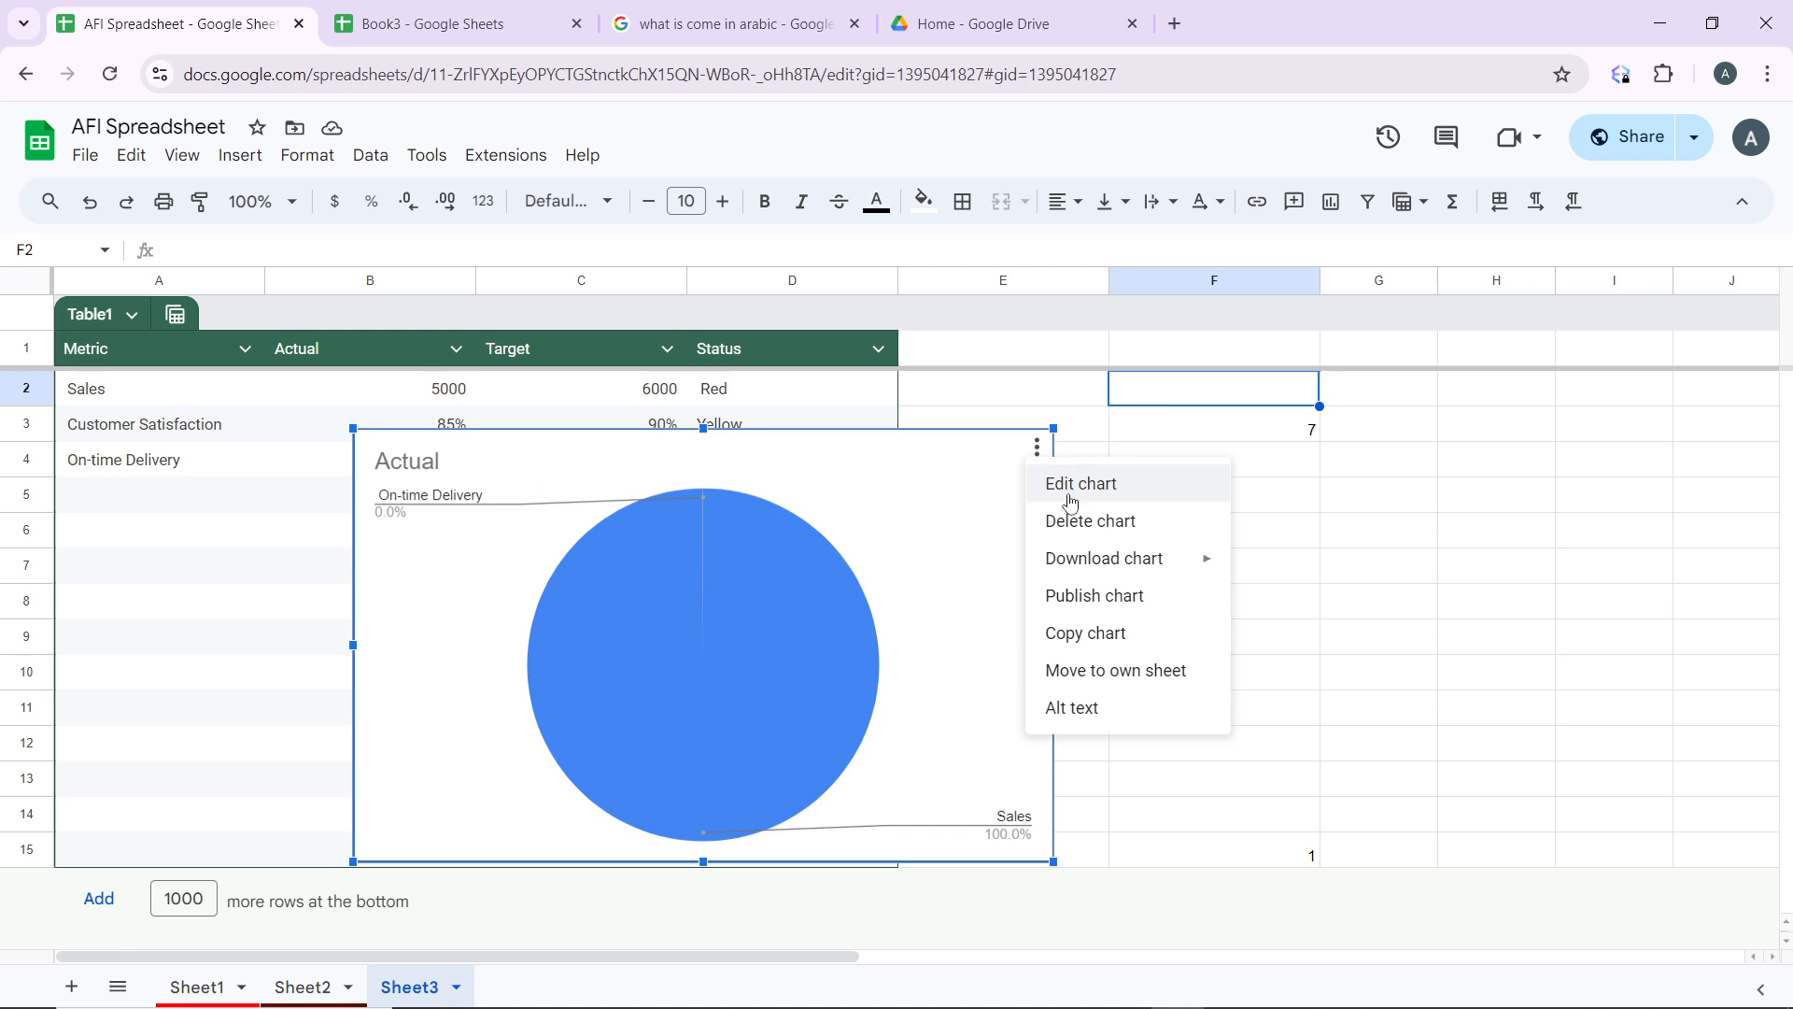
left_click(1080, 485)
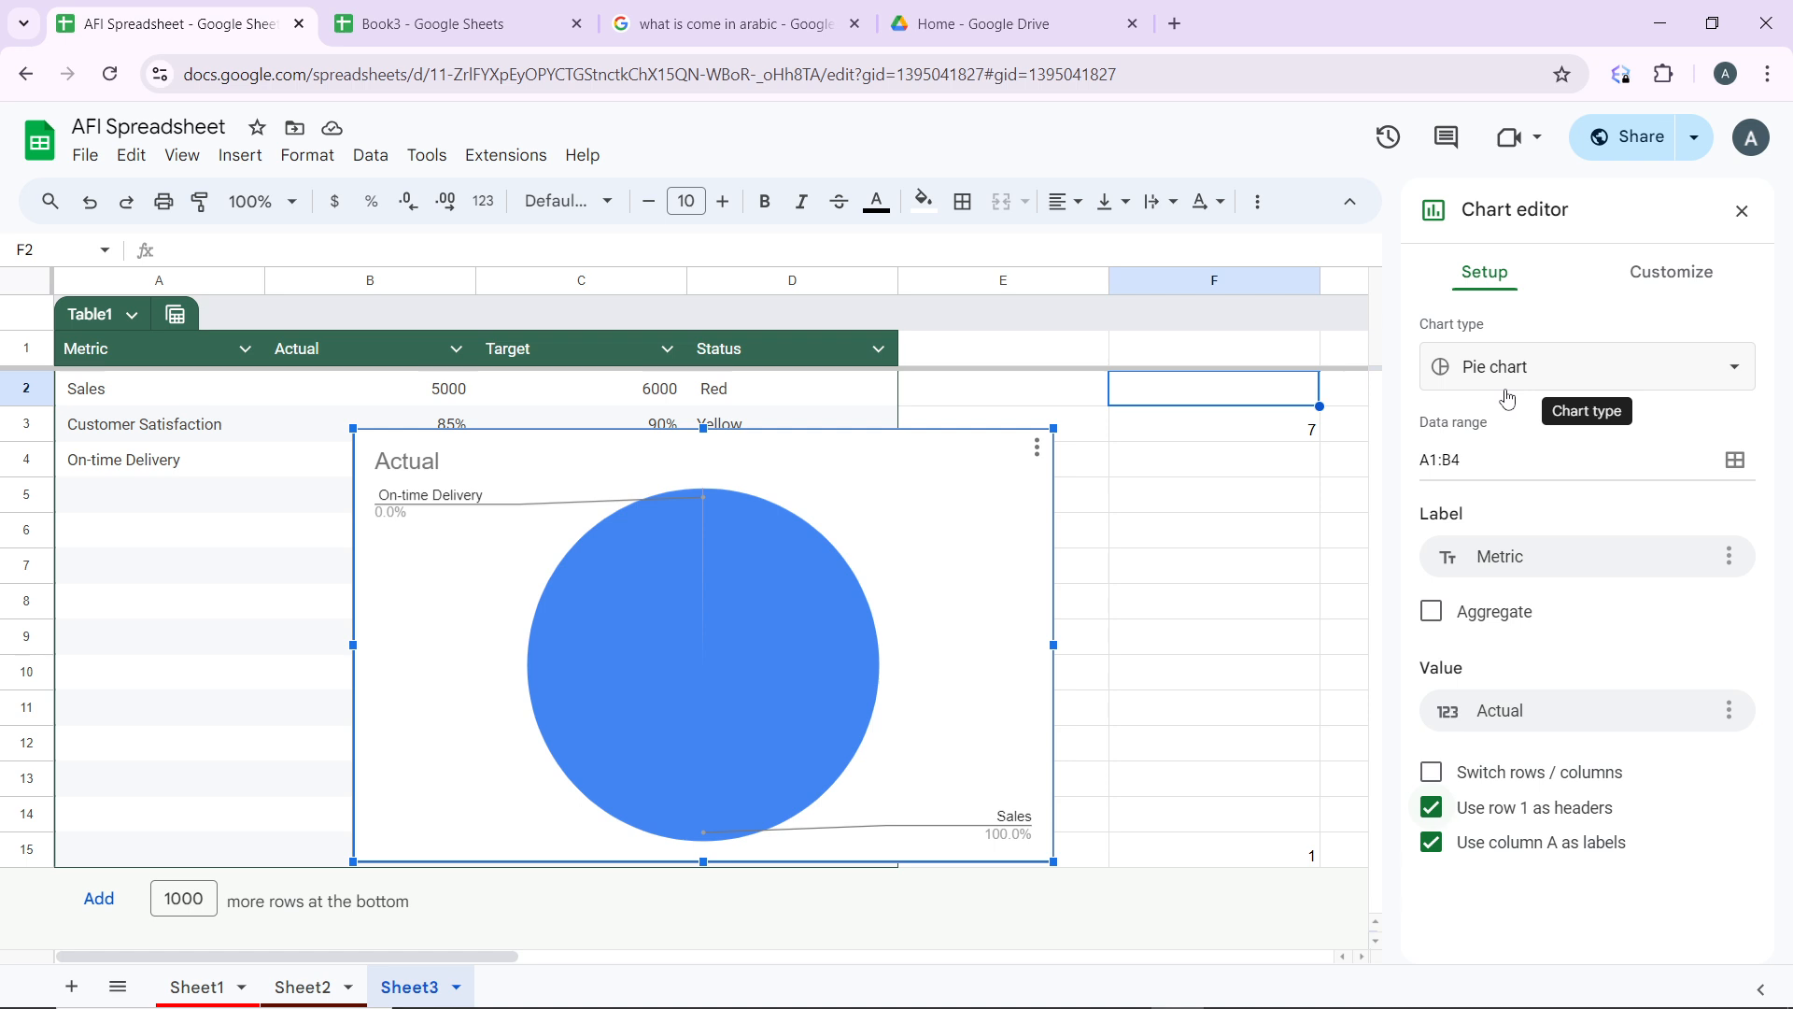
left_click(1686, 278)
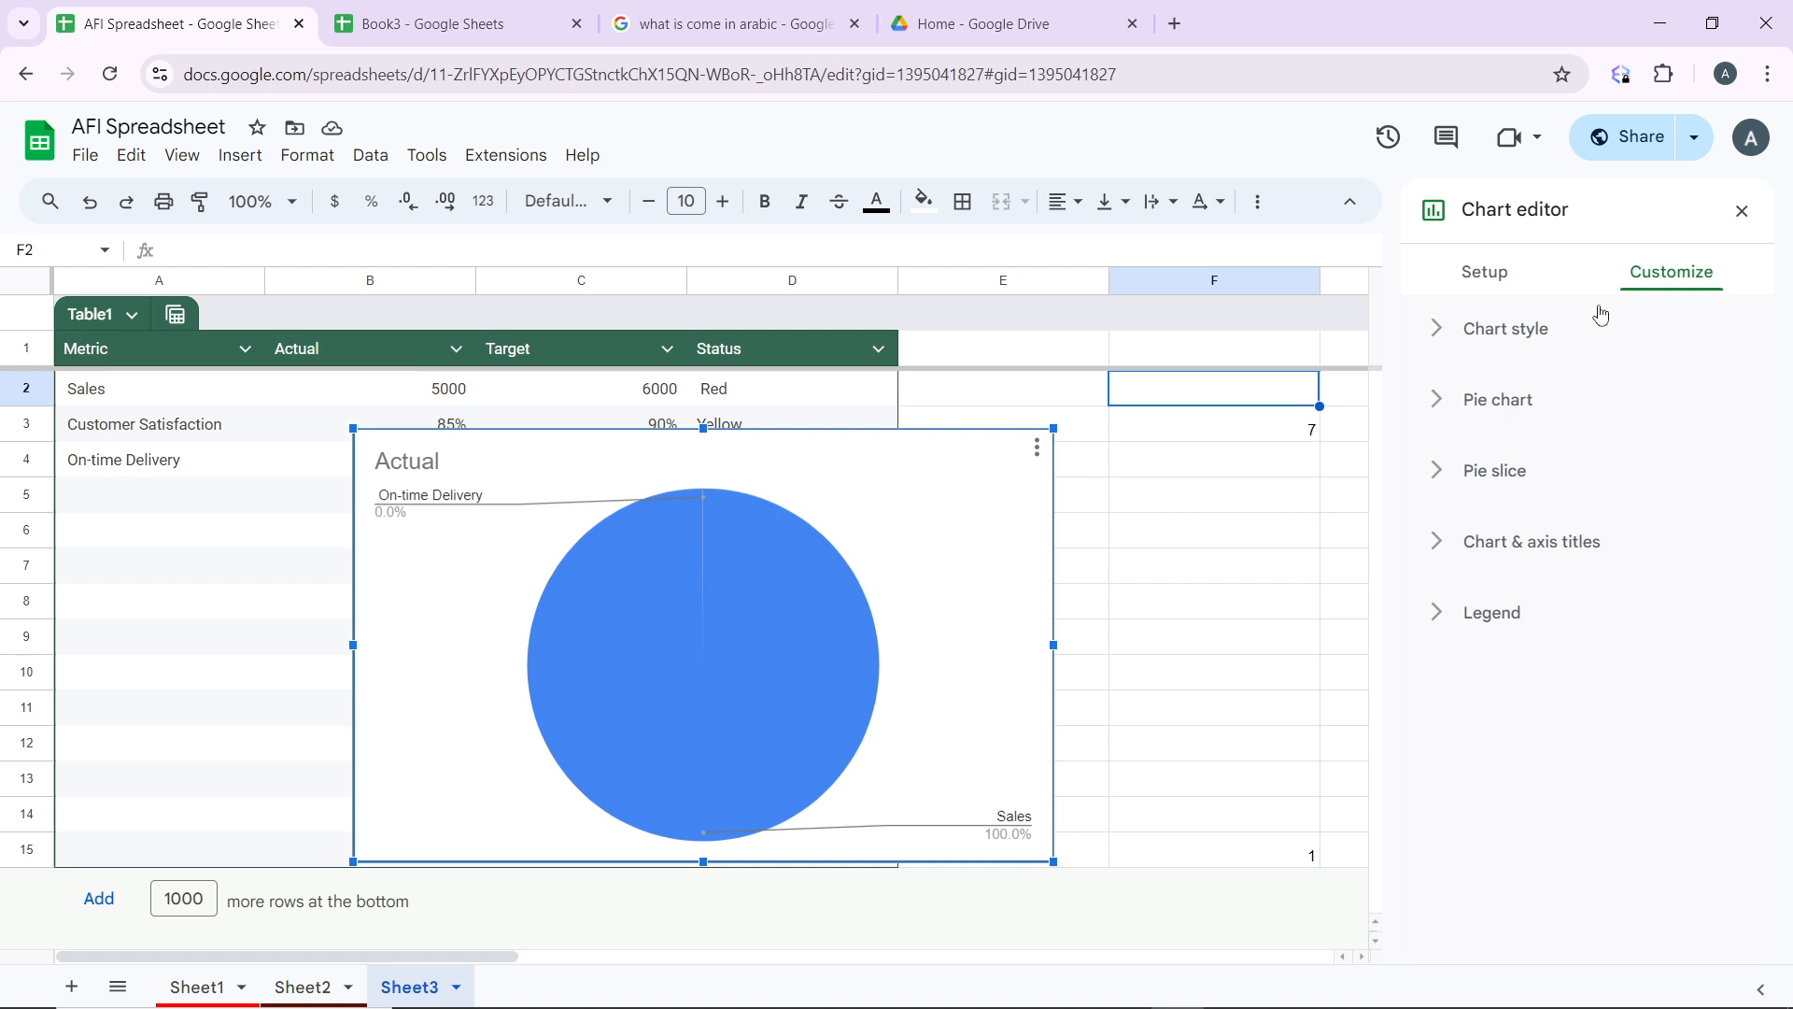
left_click(1485, 277)
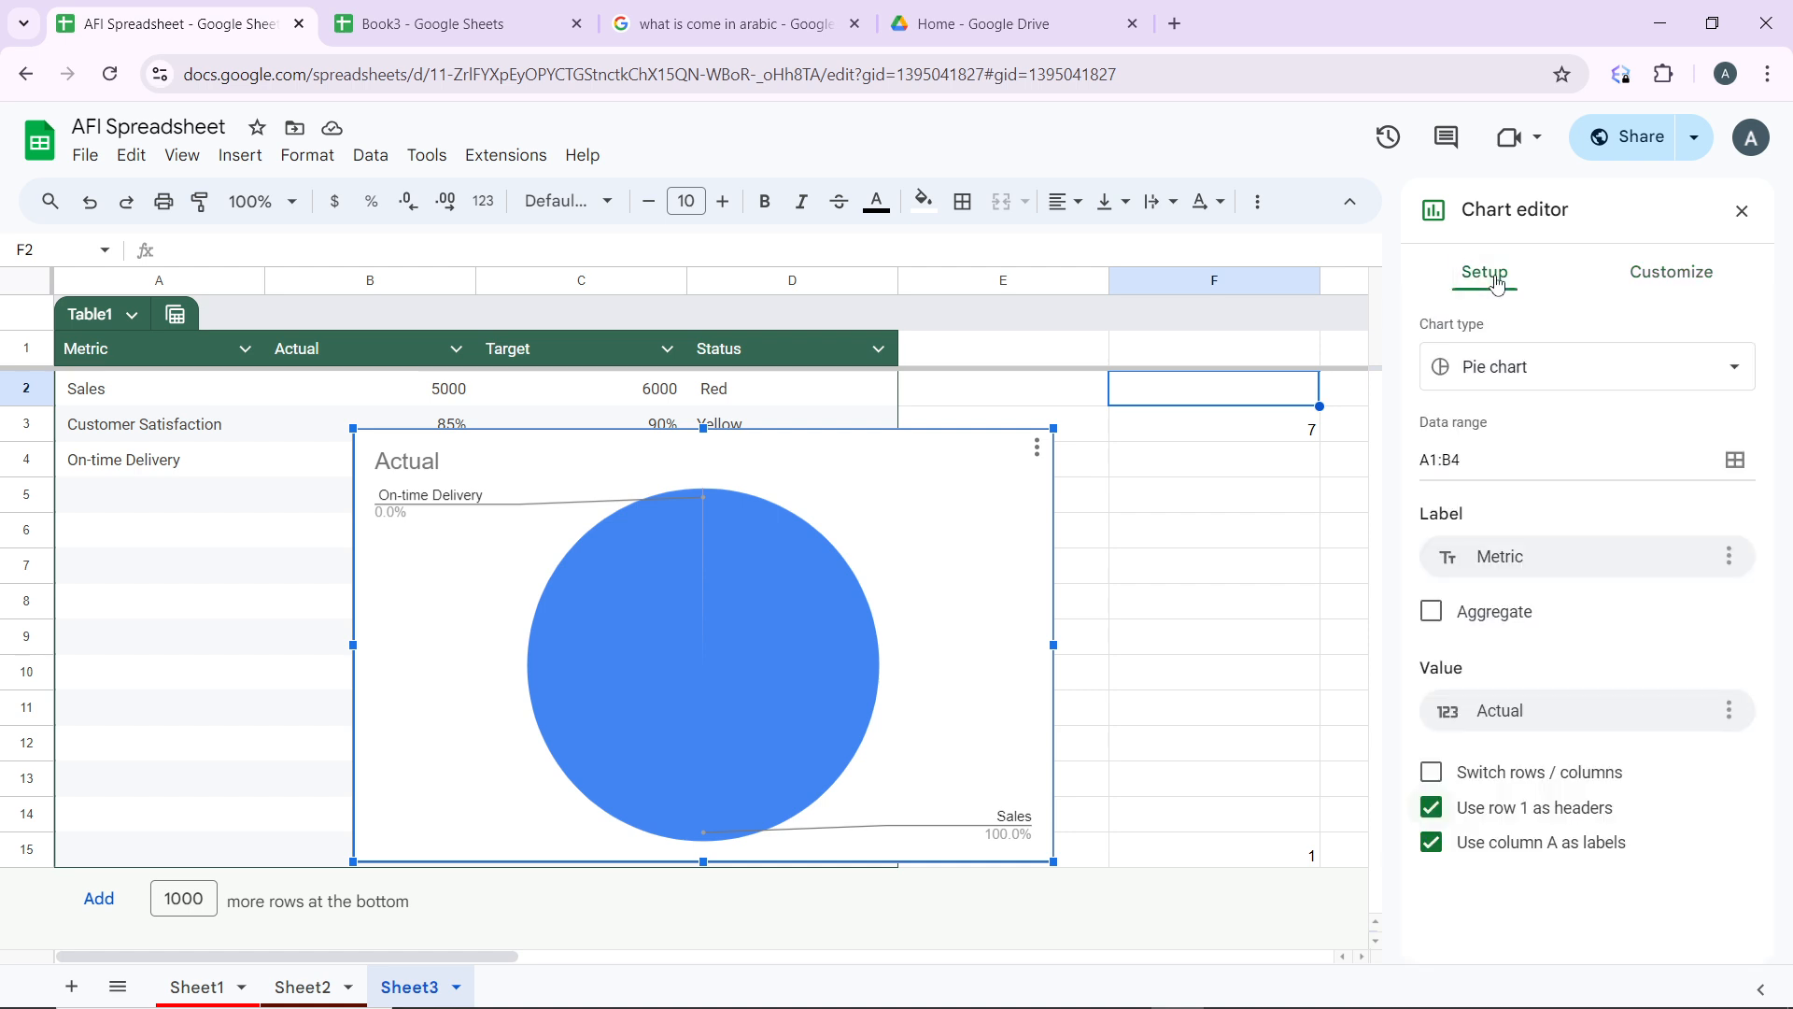
left_click(1507, 386)
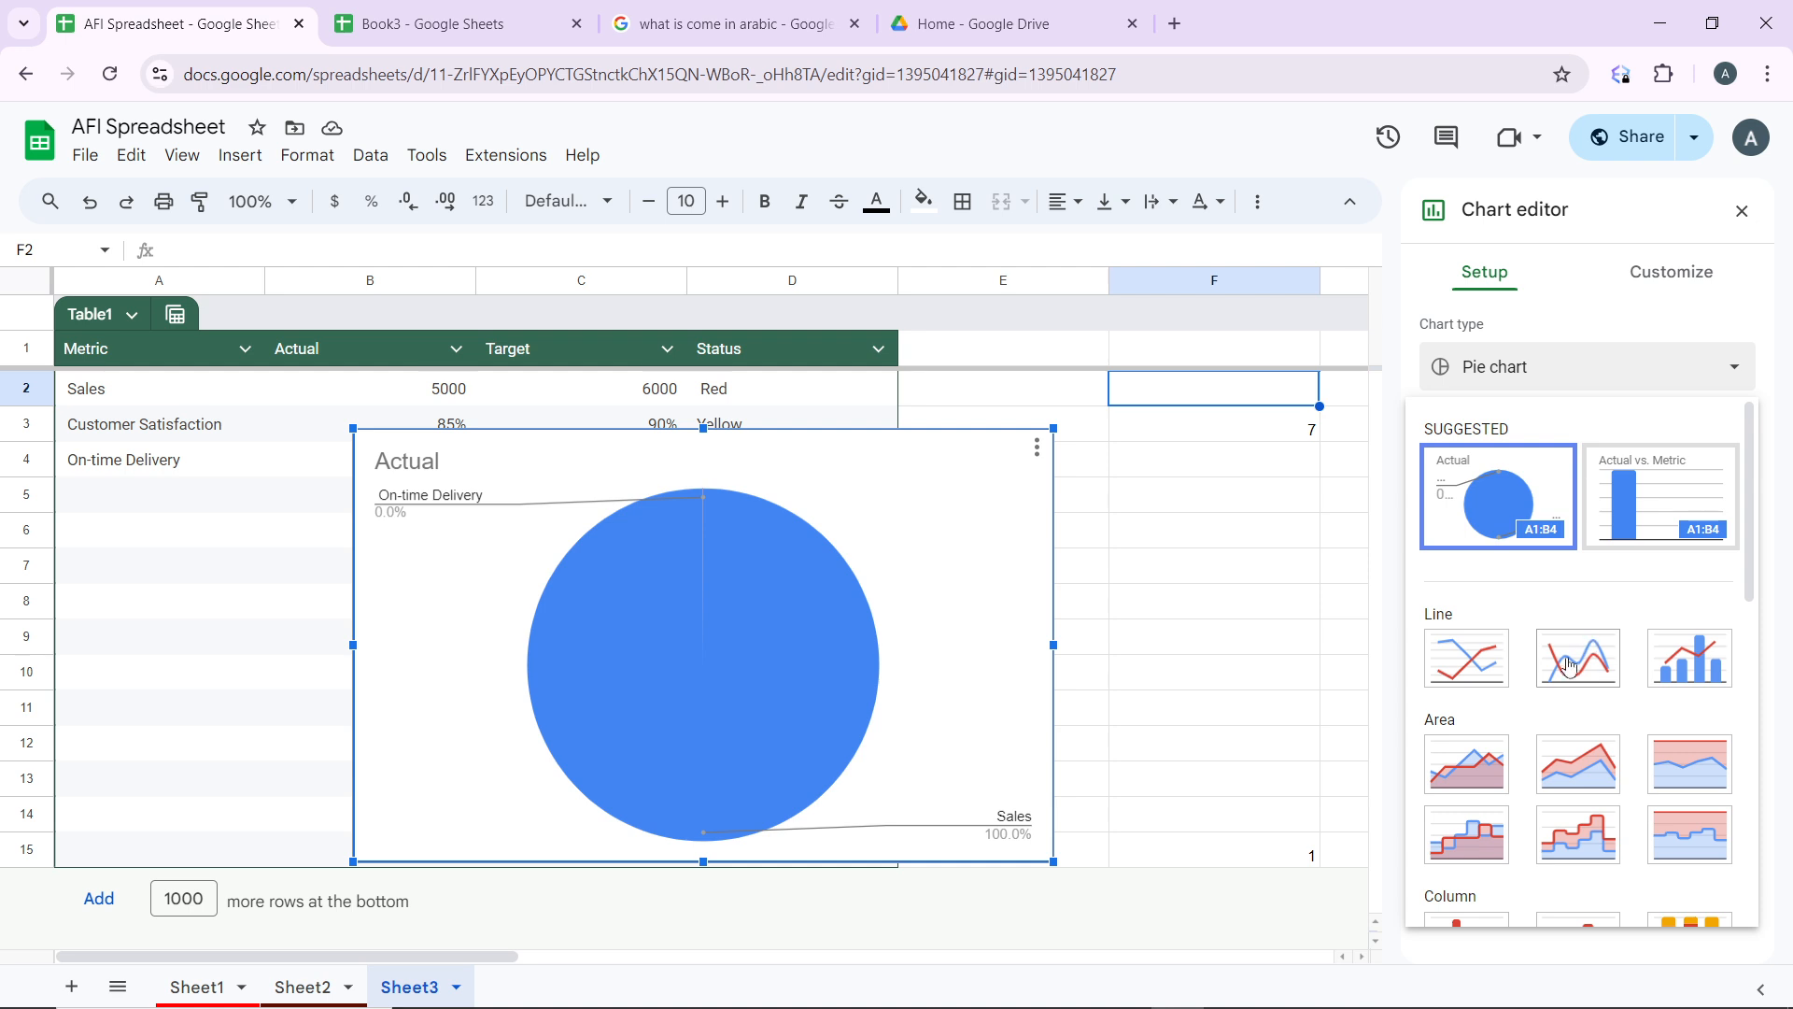
left_click(1670, 662)
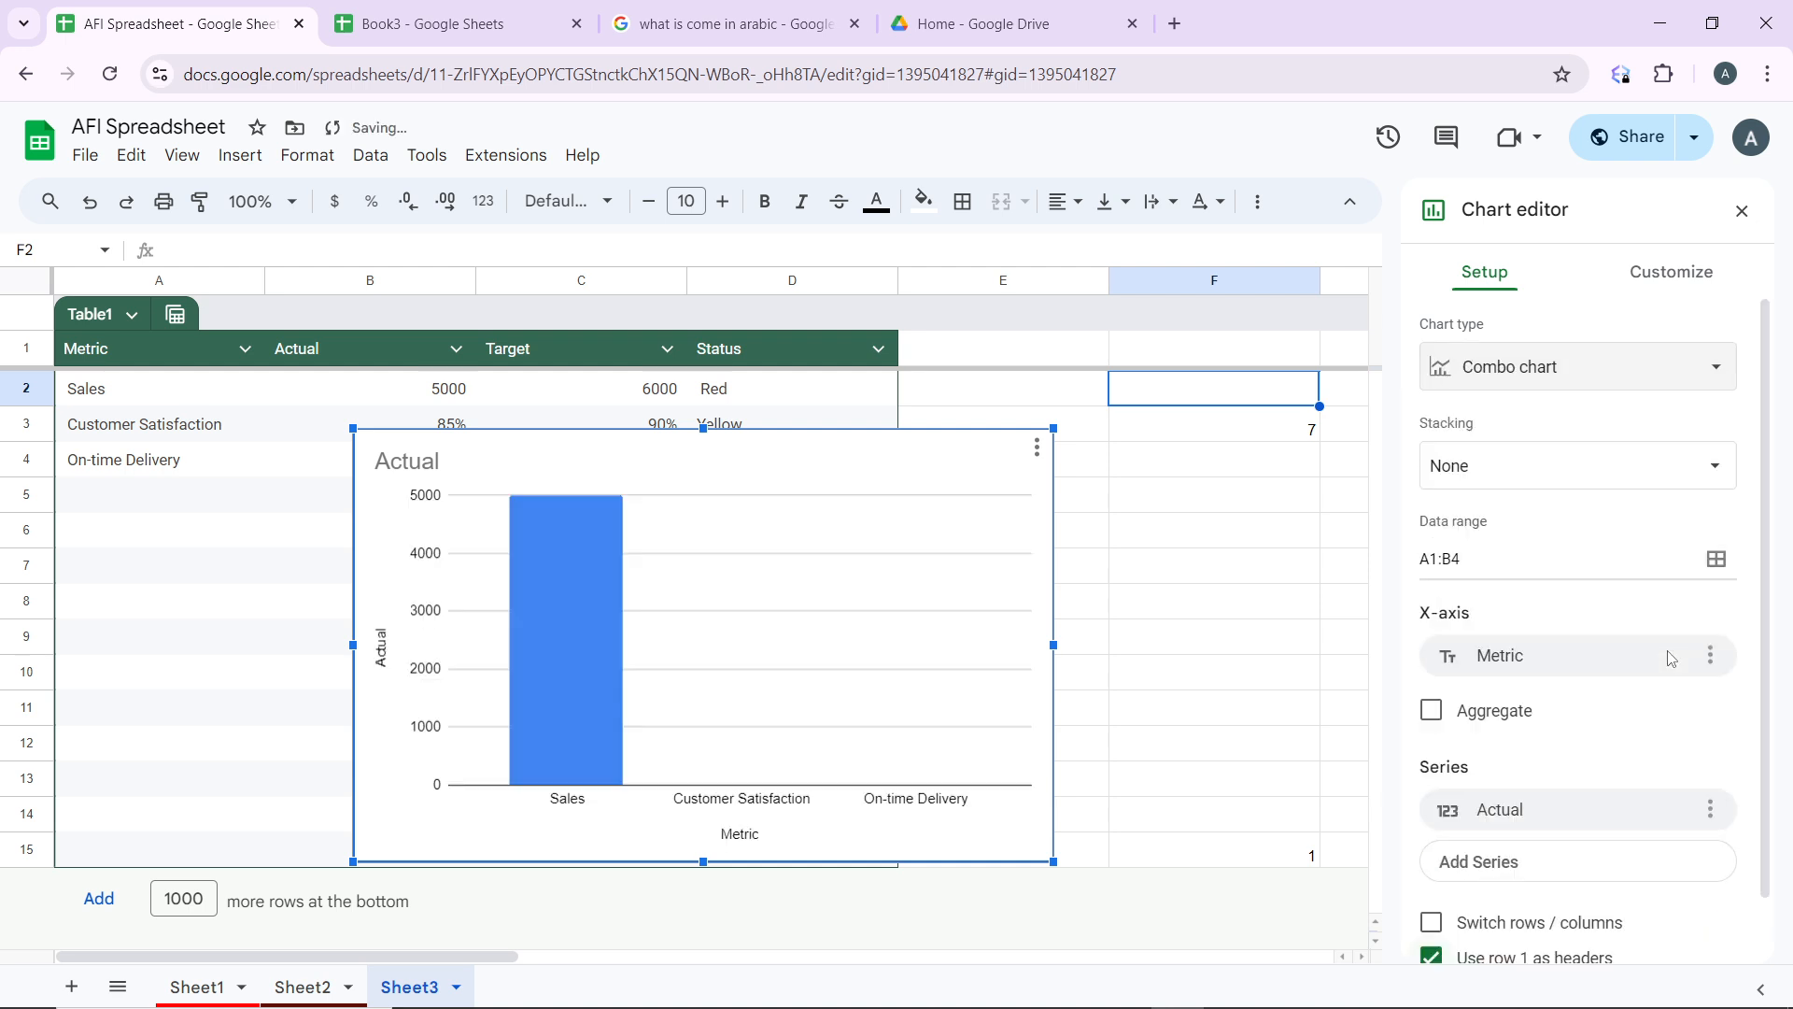
Step: Add error bars to the chart's Actual series and set their type to Constant
left_click(1678, 273)
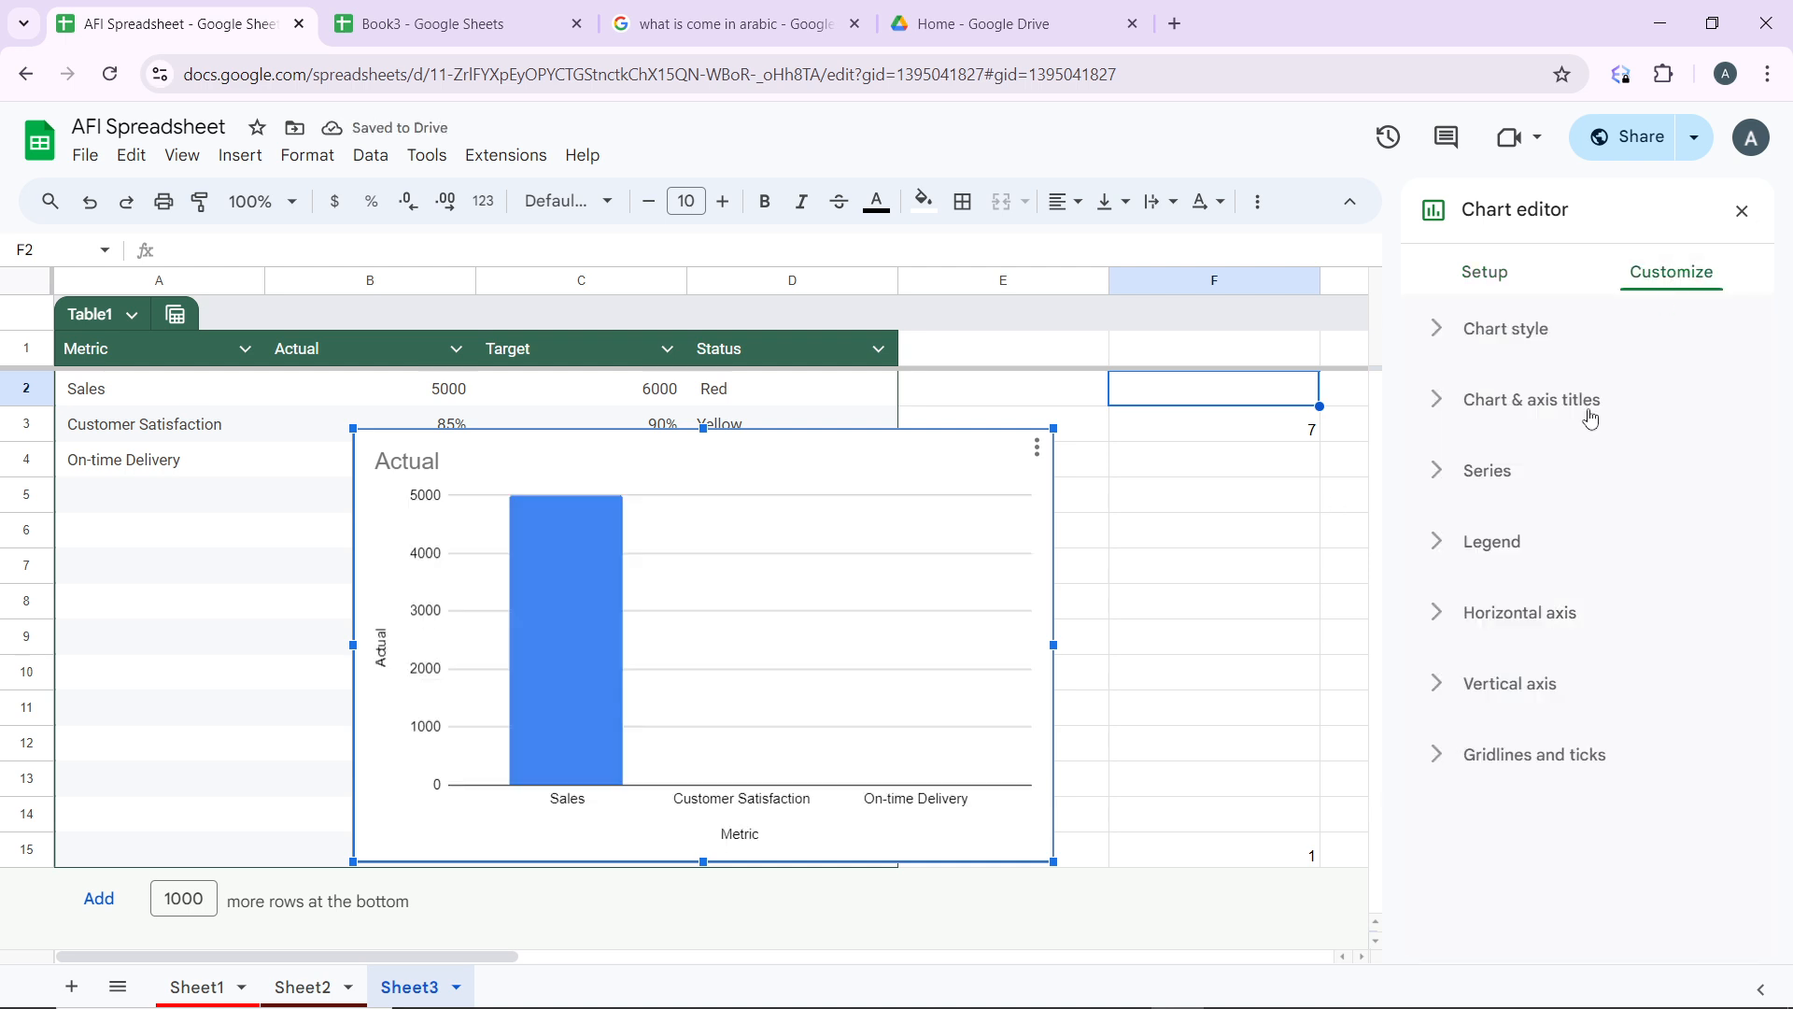
left_click(1505, 461)
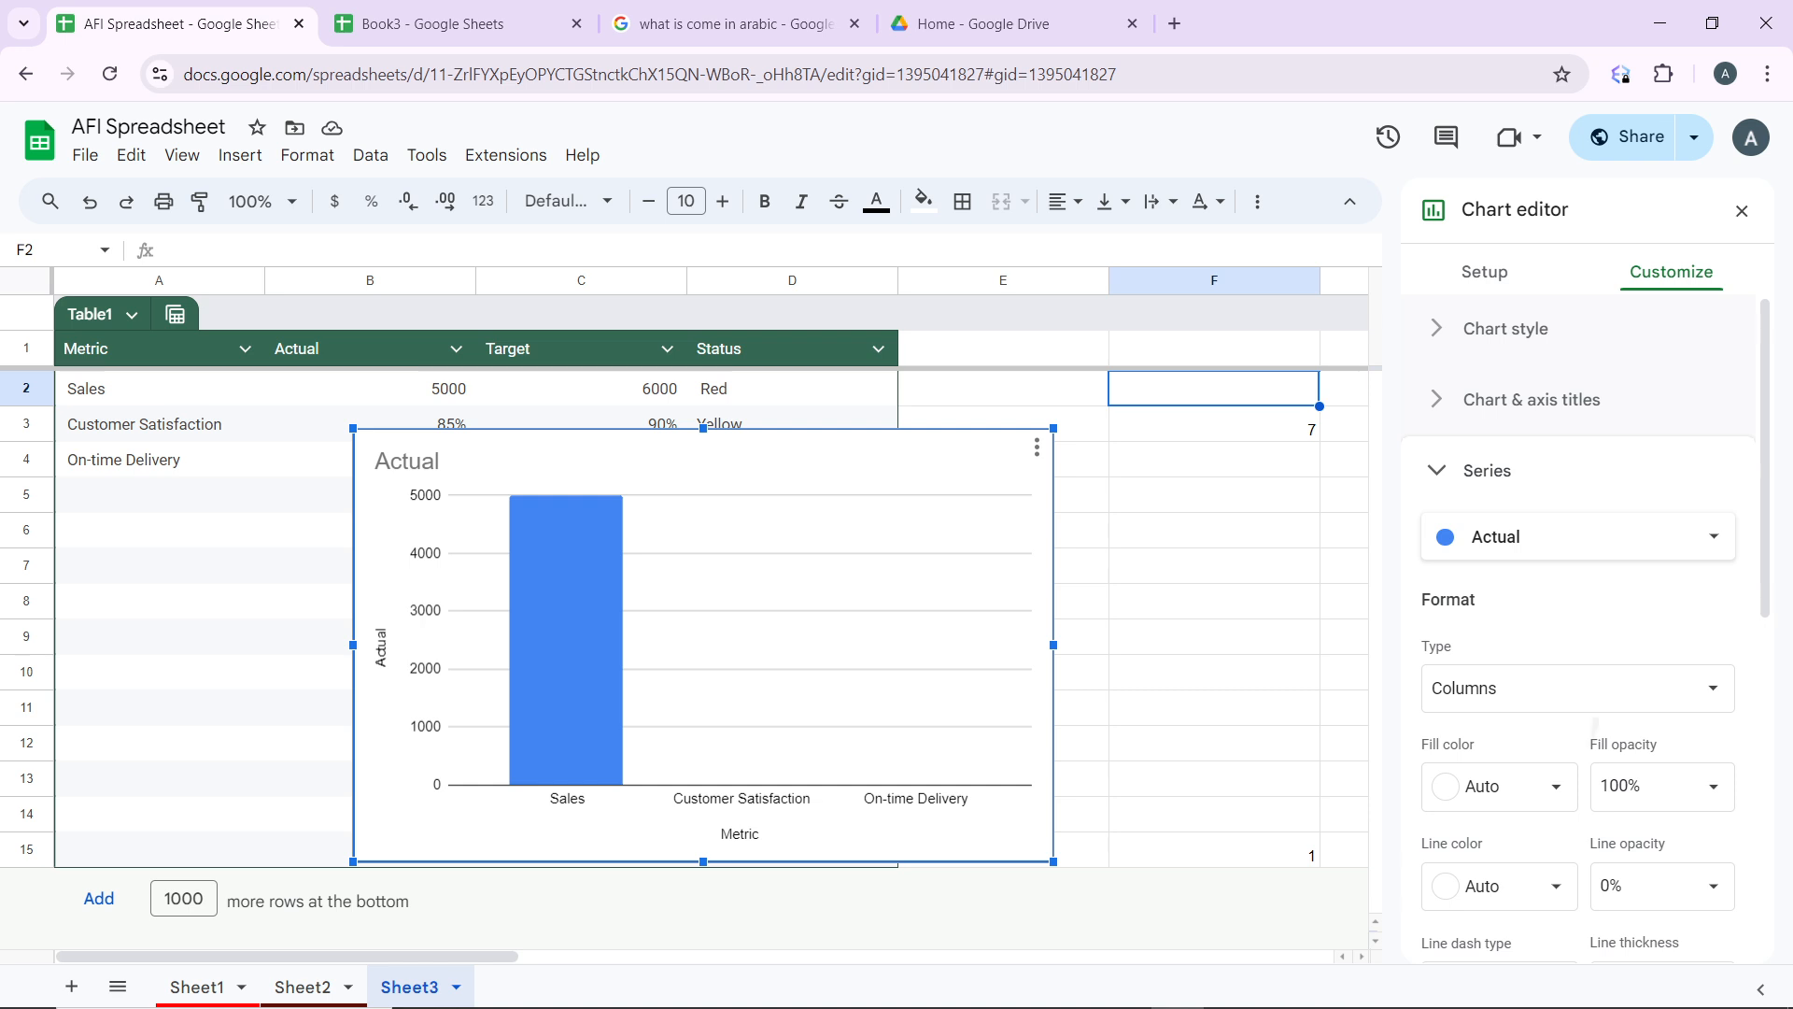
scroll(1473, 581, "down", 5)
scroll(1569, 654, "down", 1)
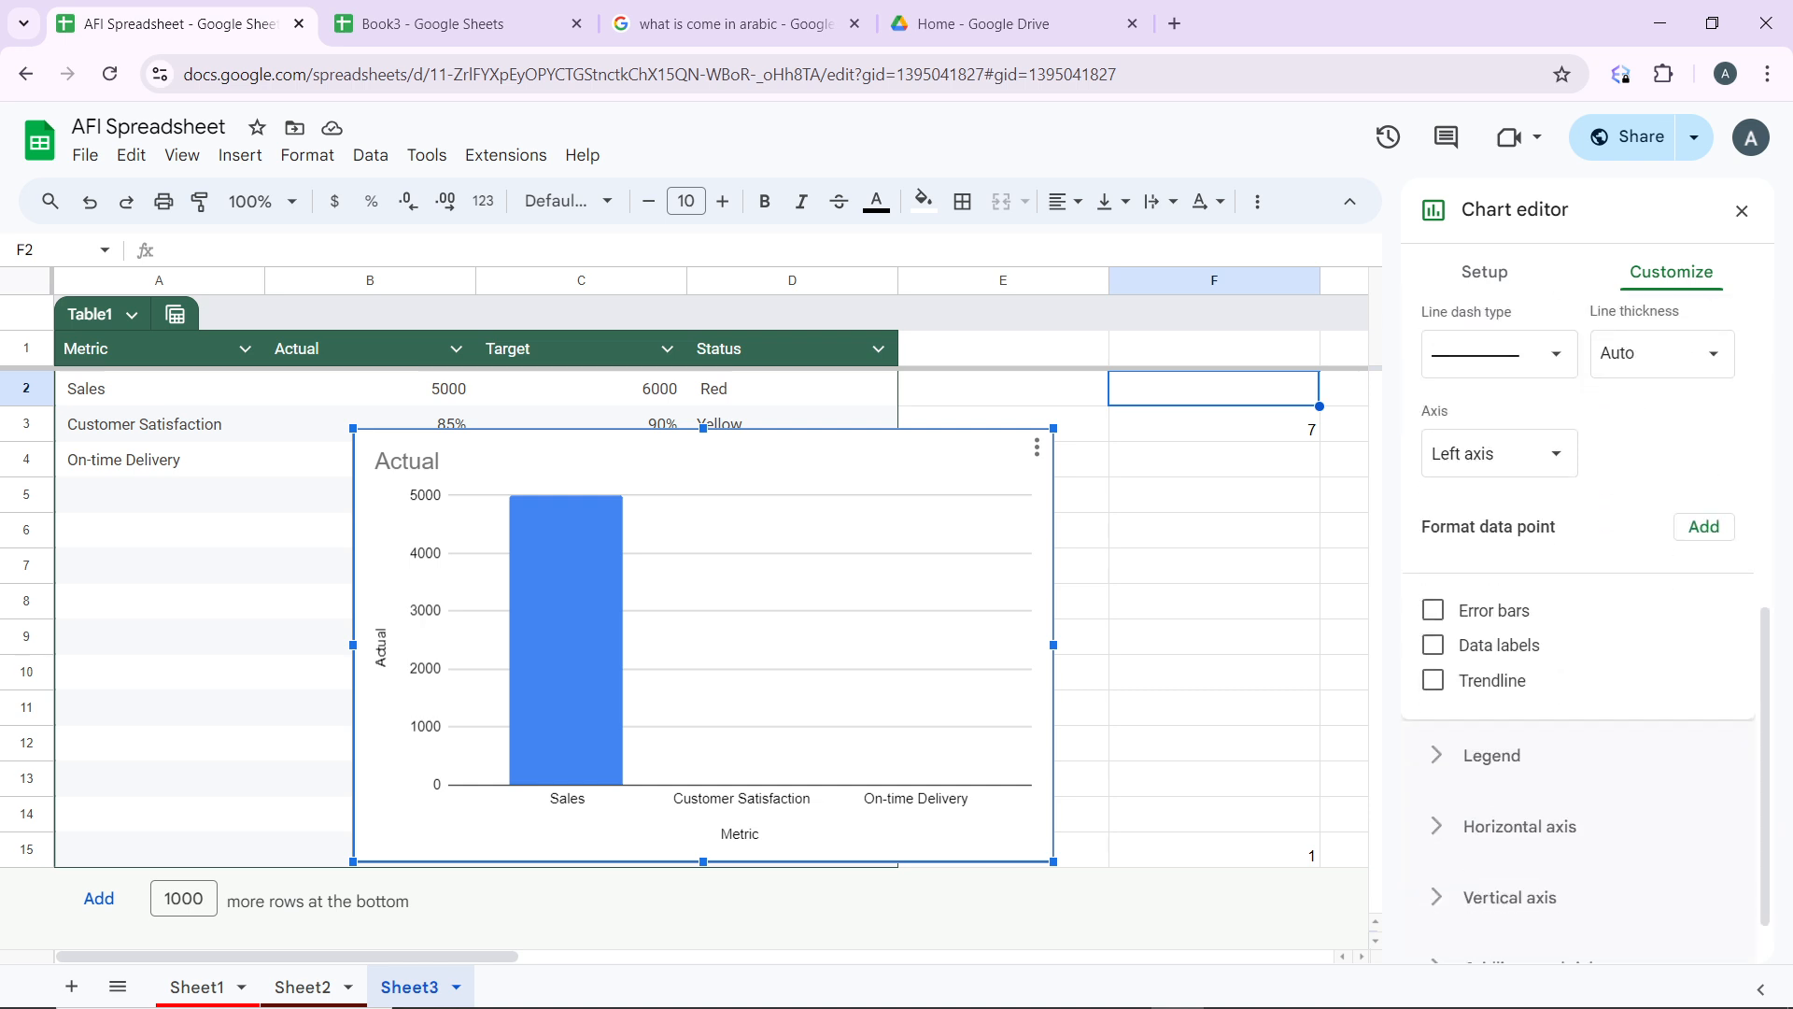
left_click(1435, 613)
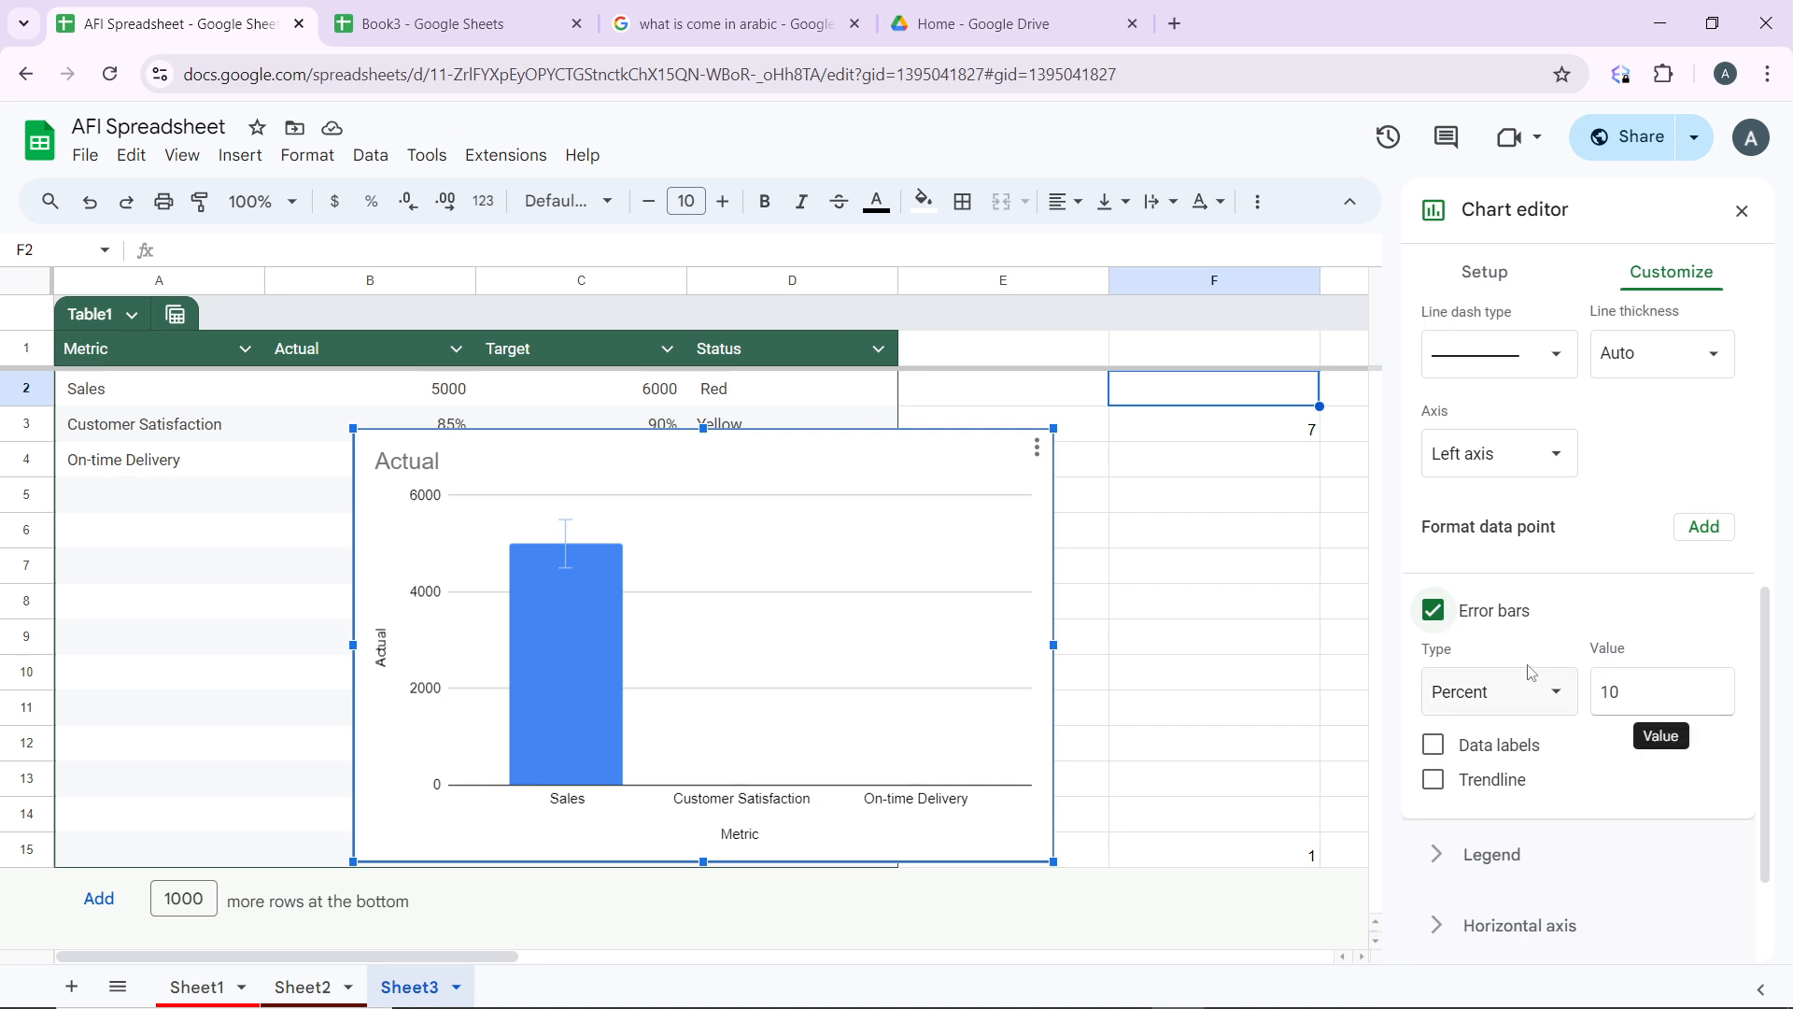
left_click(1483, 698)
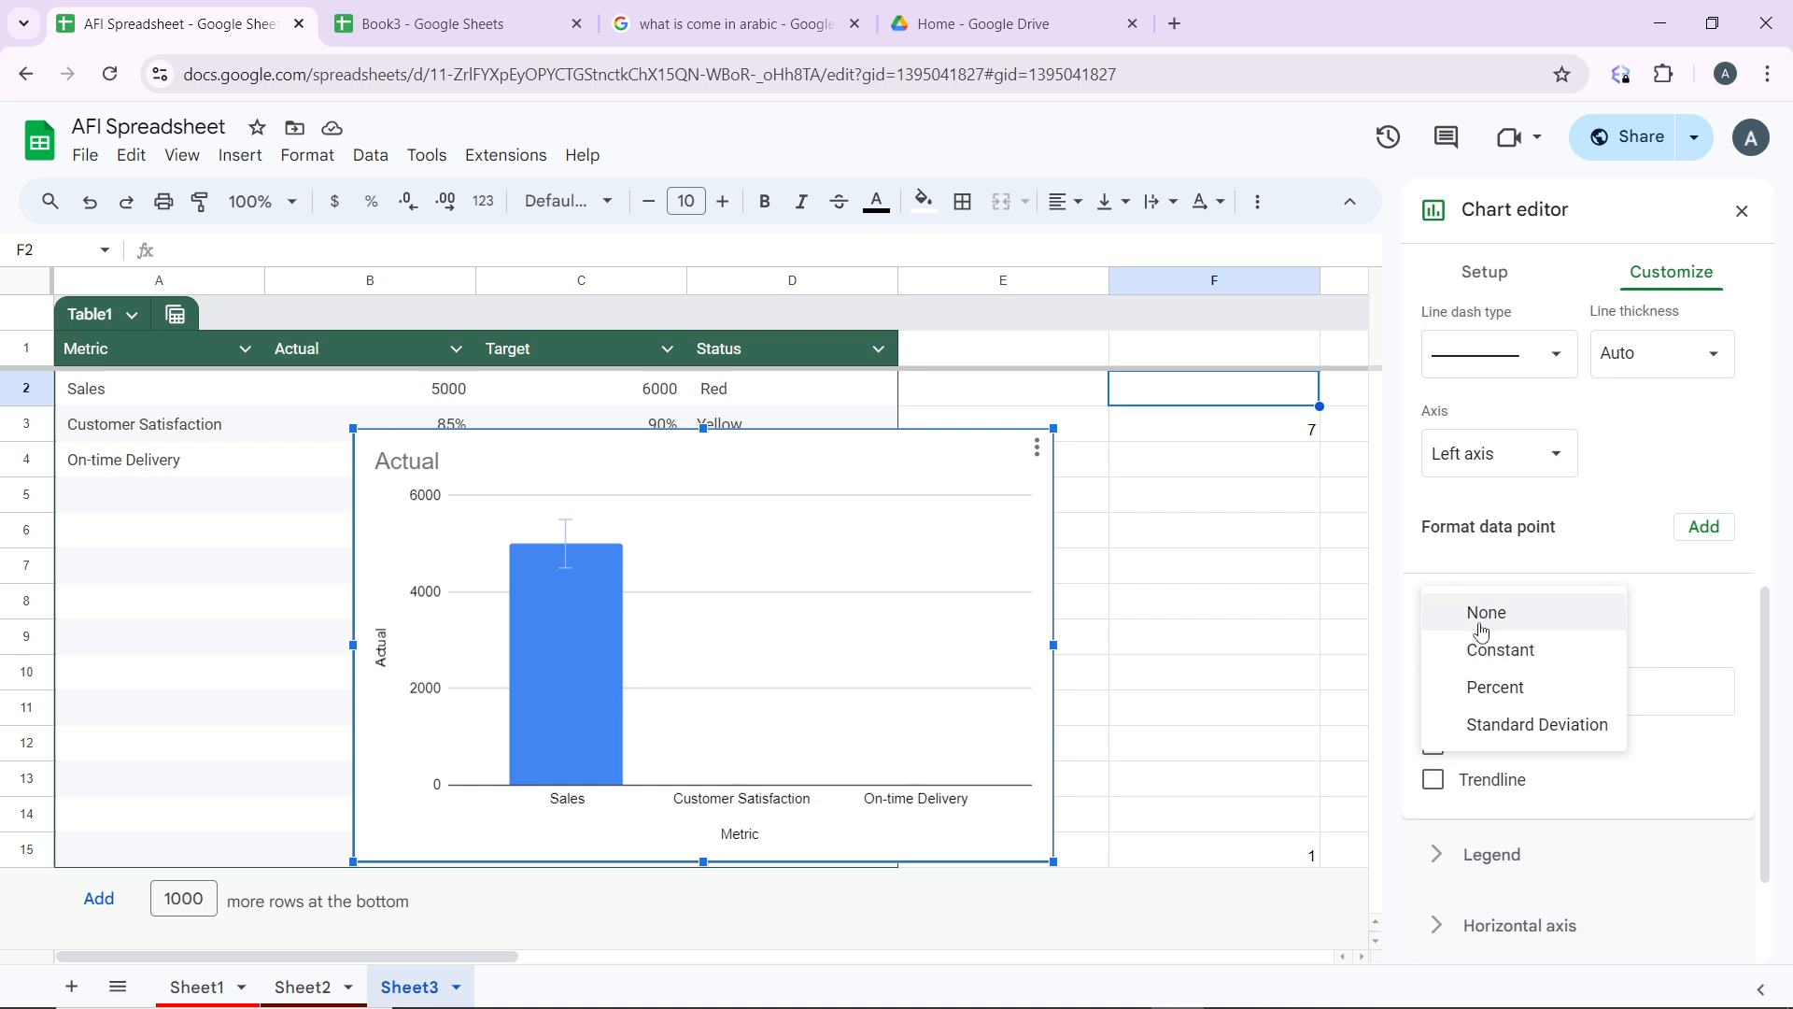
left_click(1522, 650)
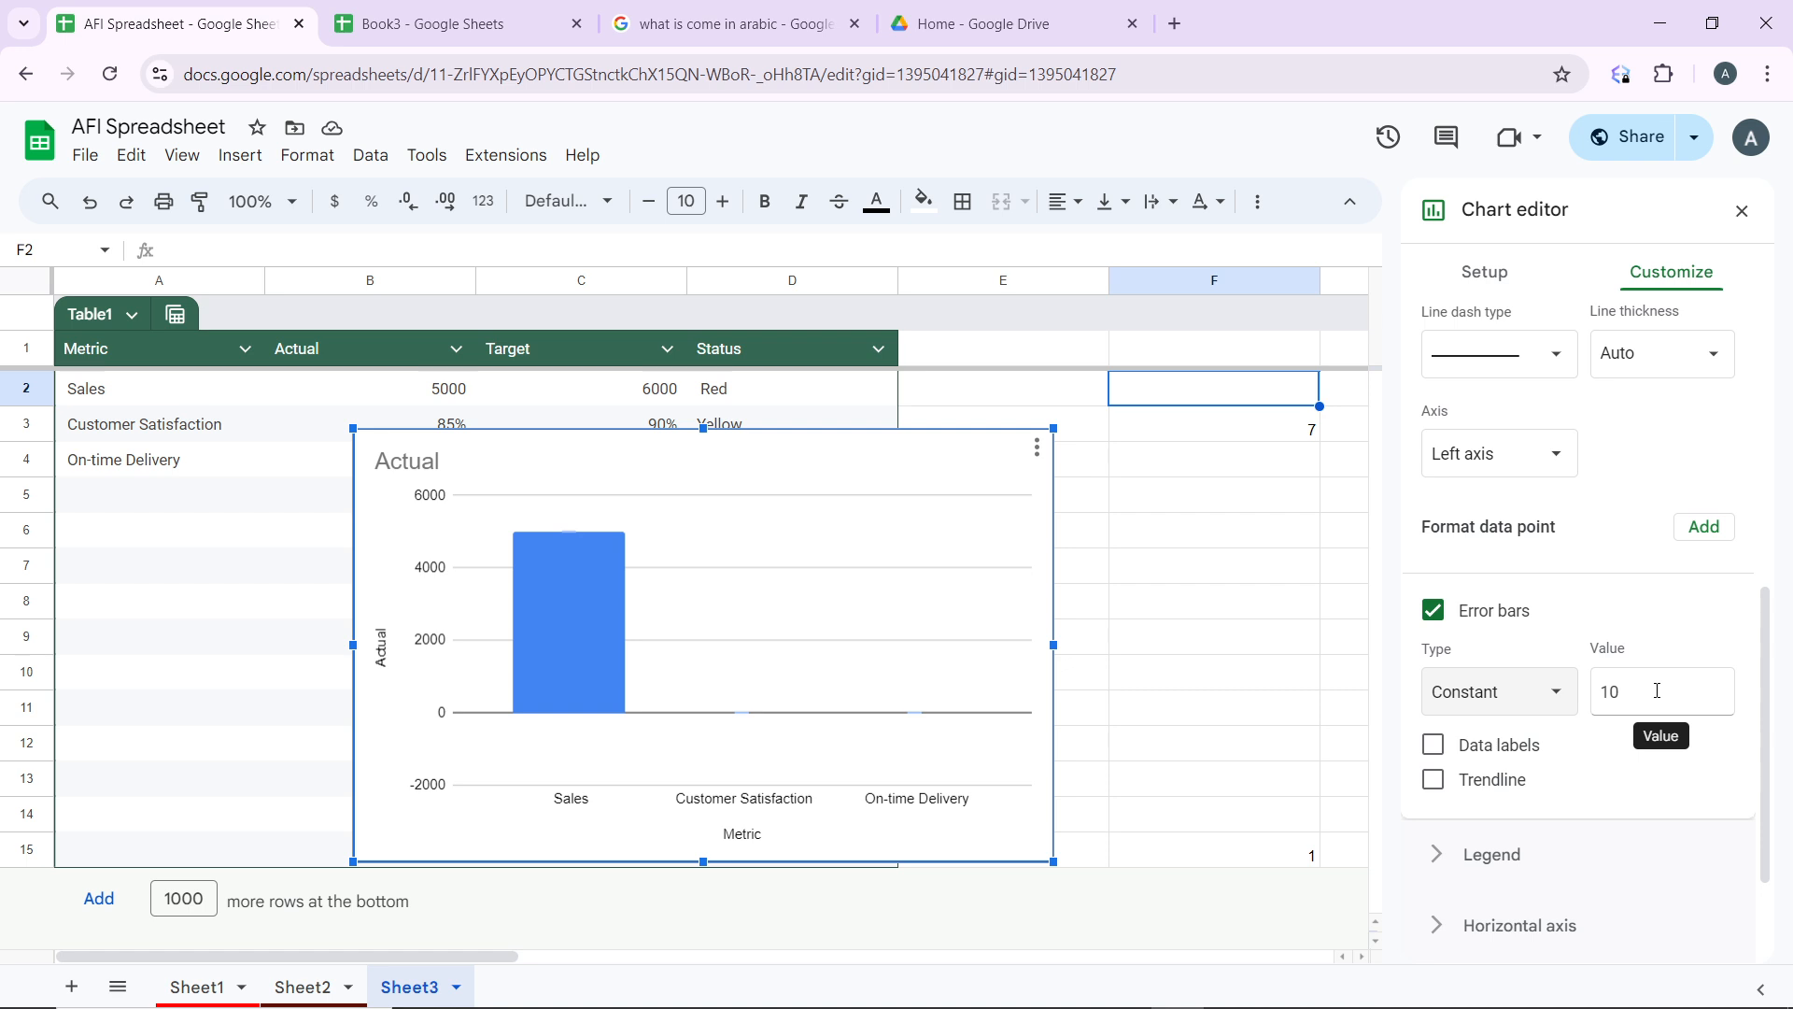
Step: Examine the chart's legend options and the Actual series' format types, keeping Columns selected
left_click(1729, 859)
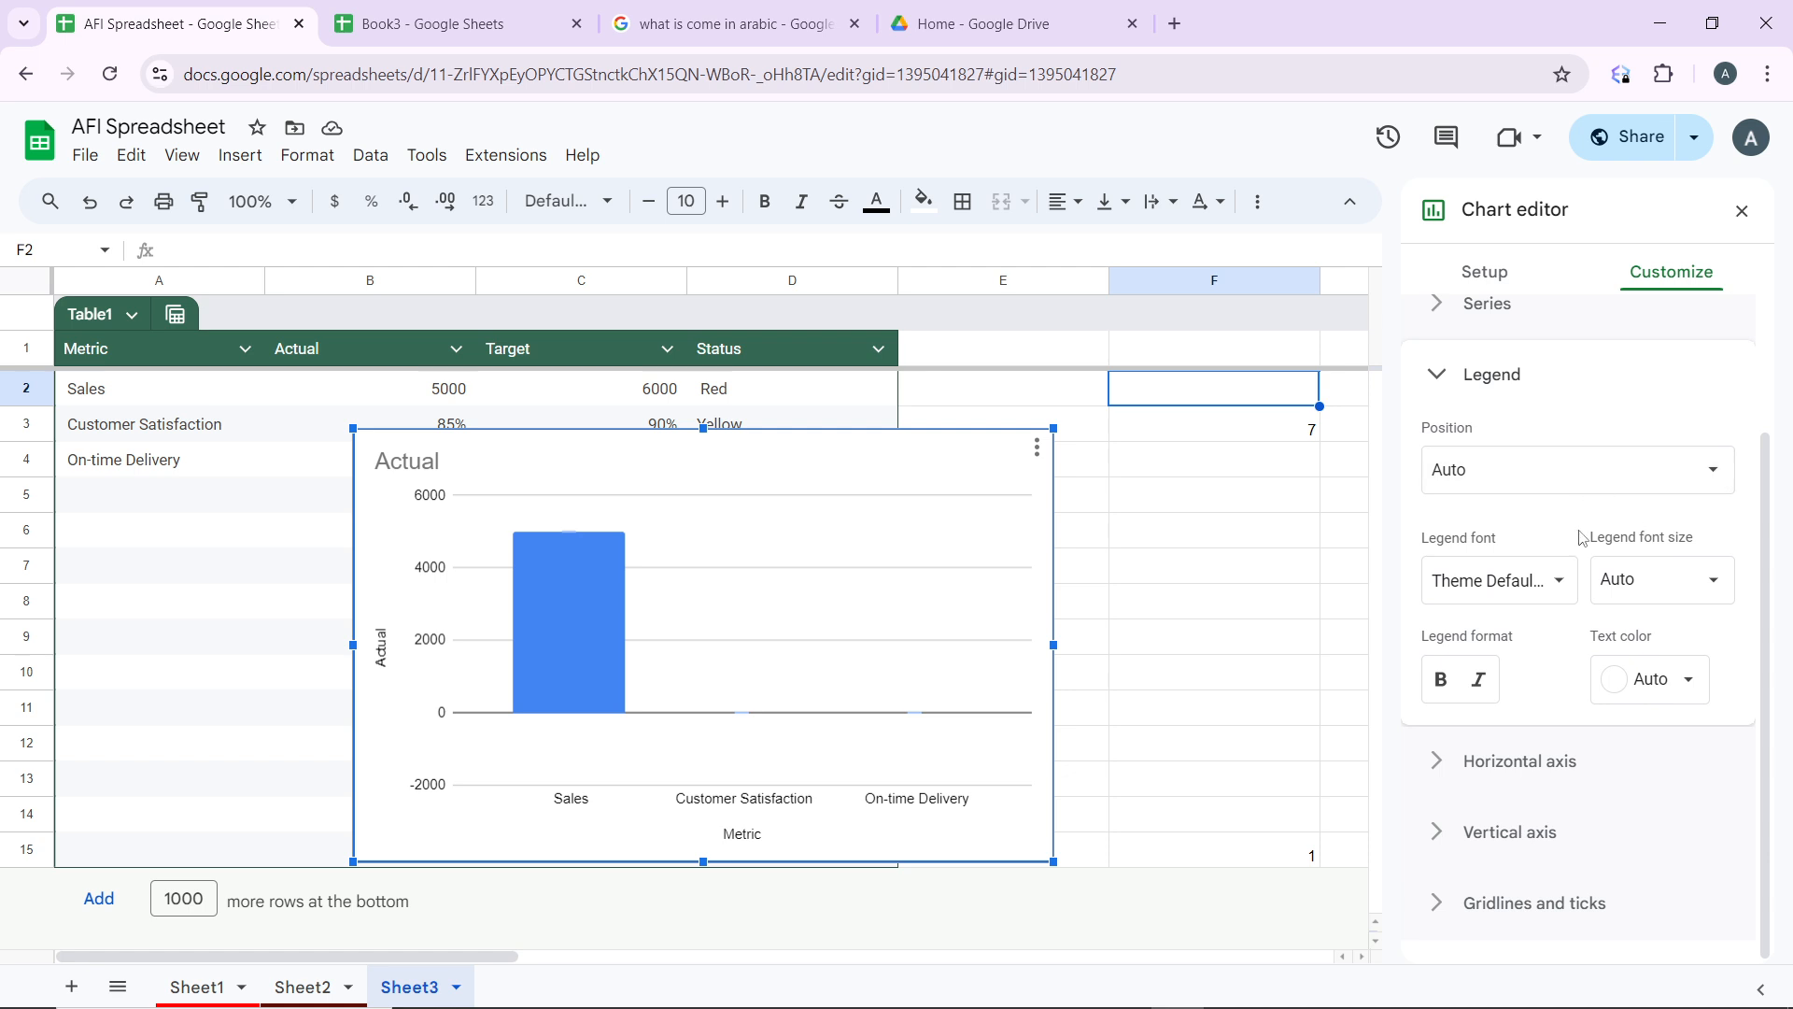
left_click(1575, 323)
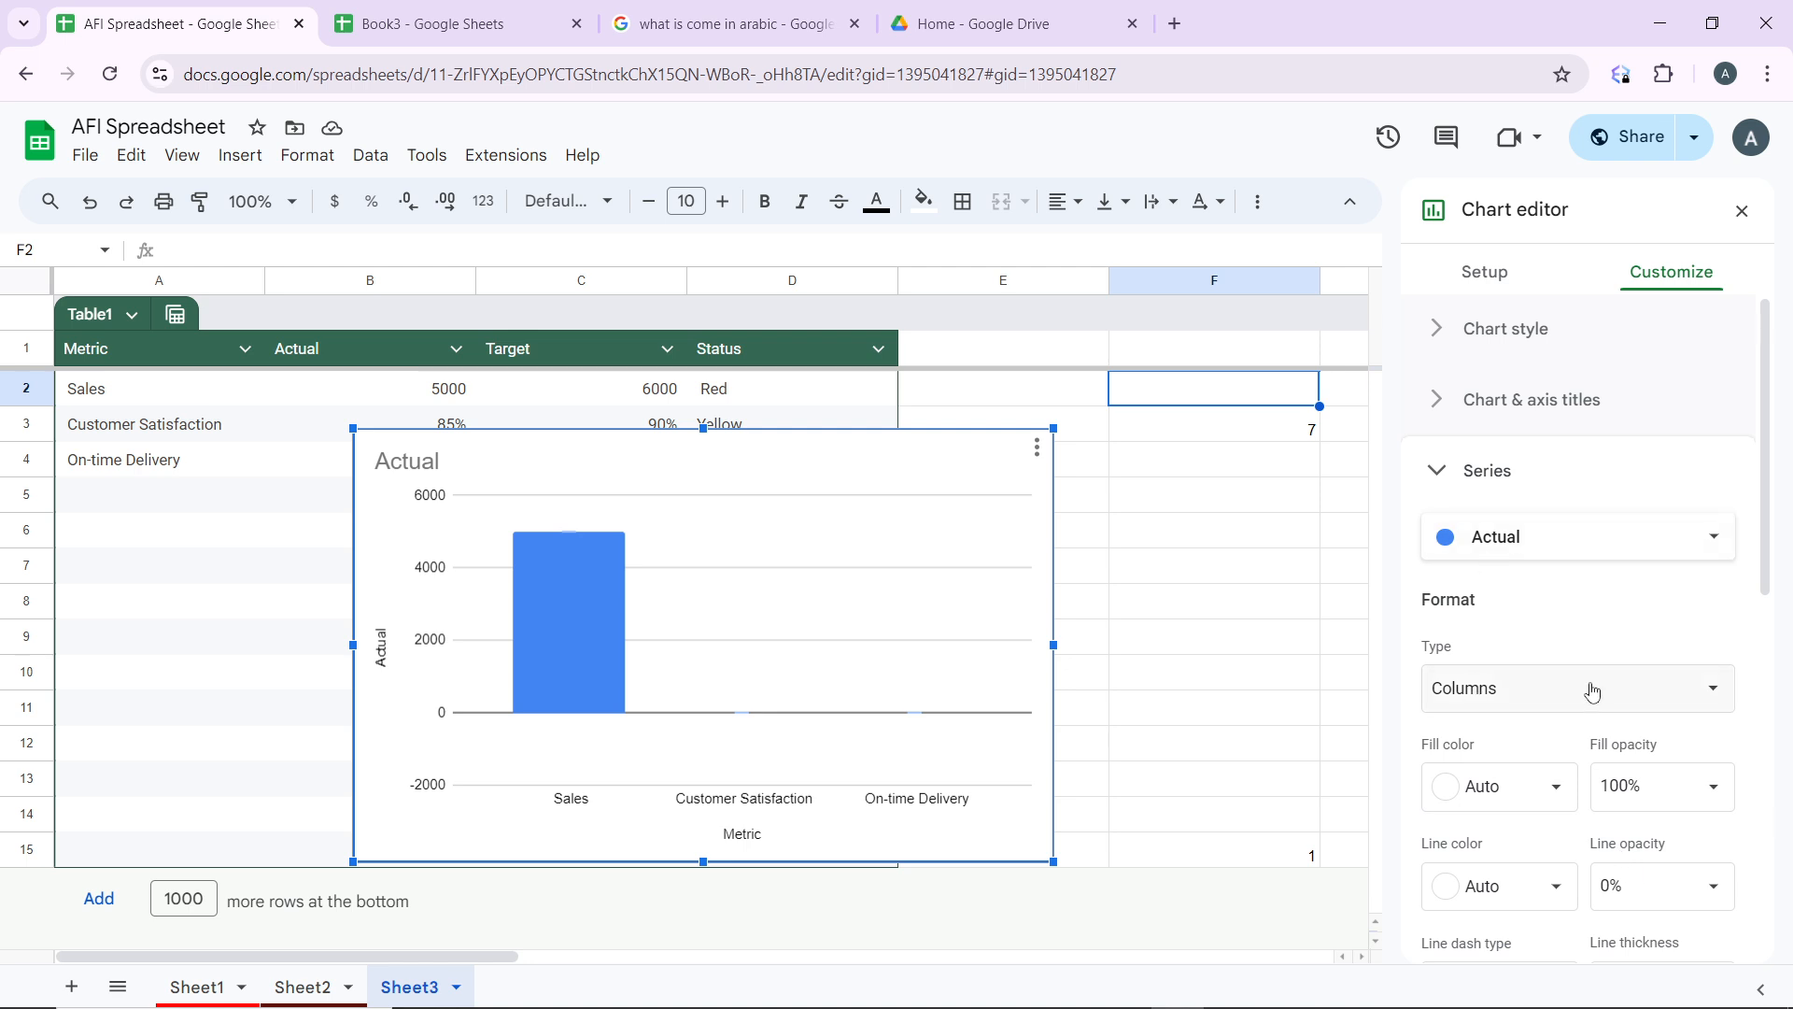
left_click(1526, 483)
left_click(1526, 484)
left_click(1514, 701)
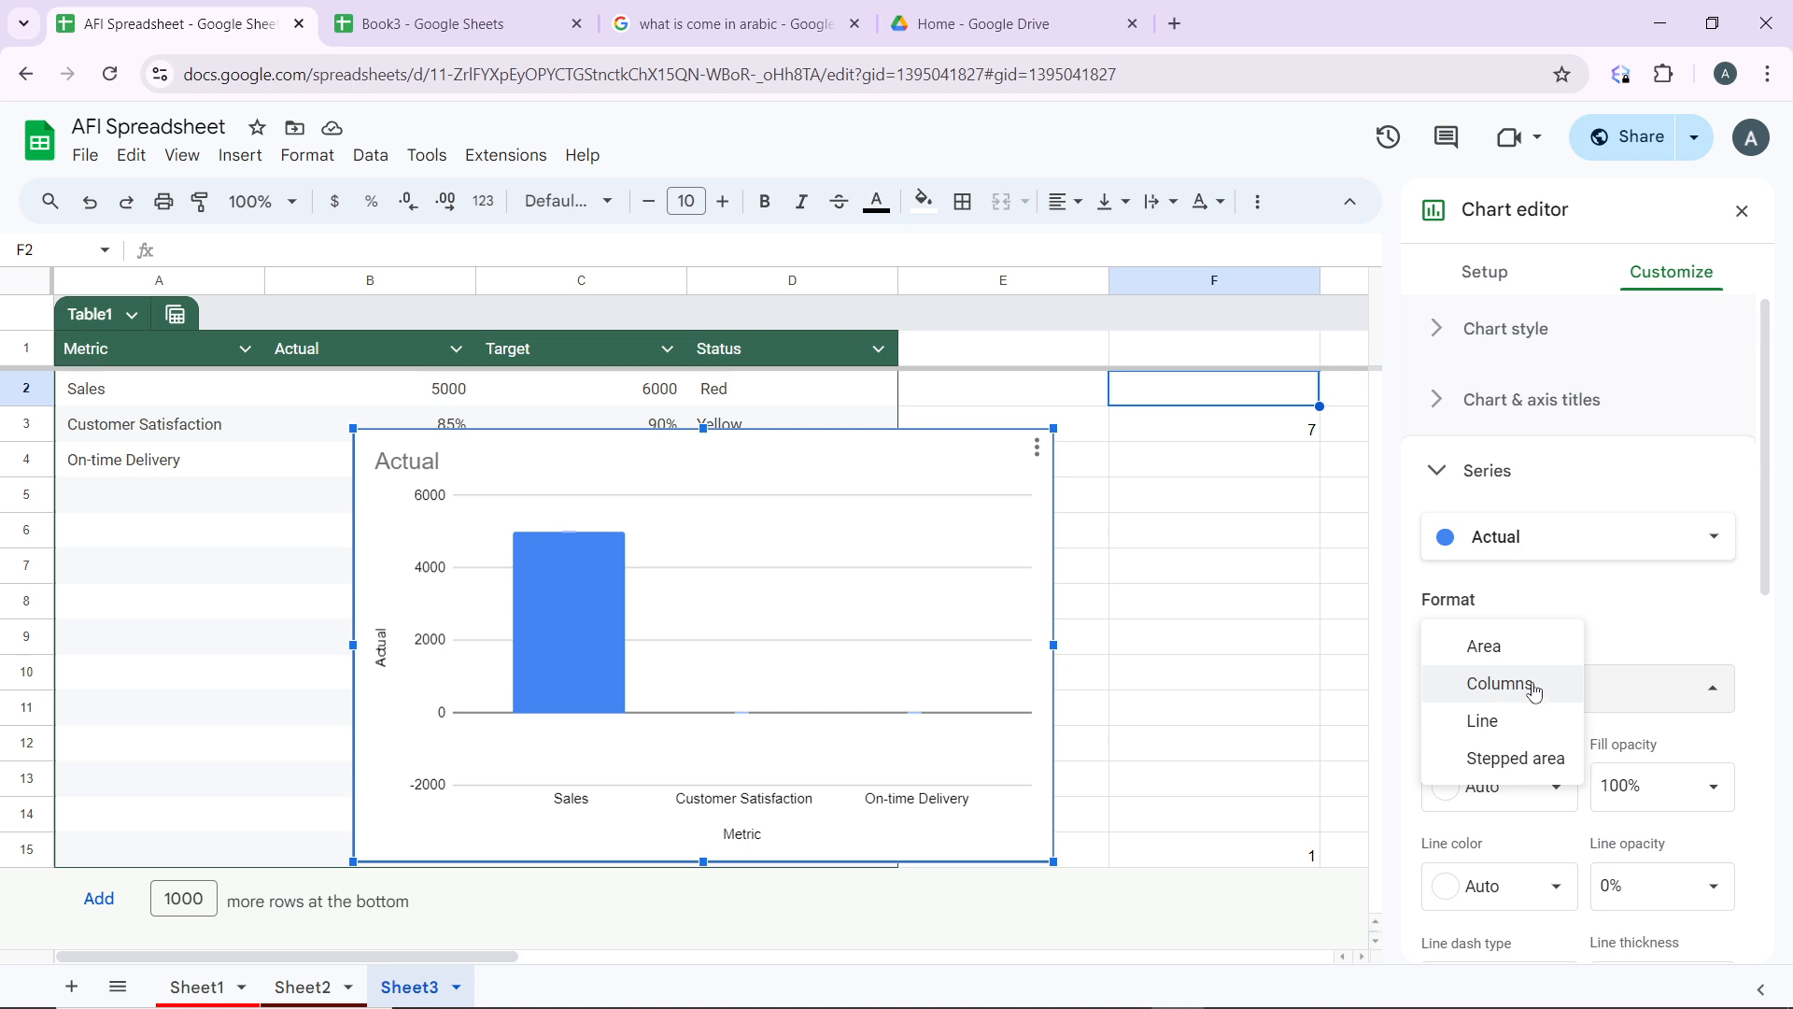
left_click(1532, 690)
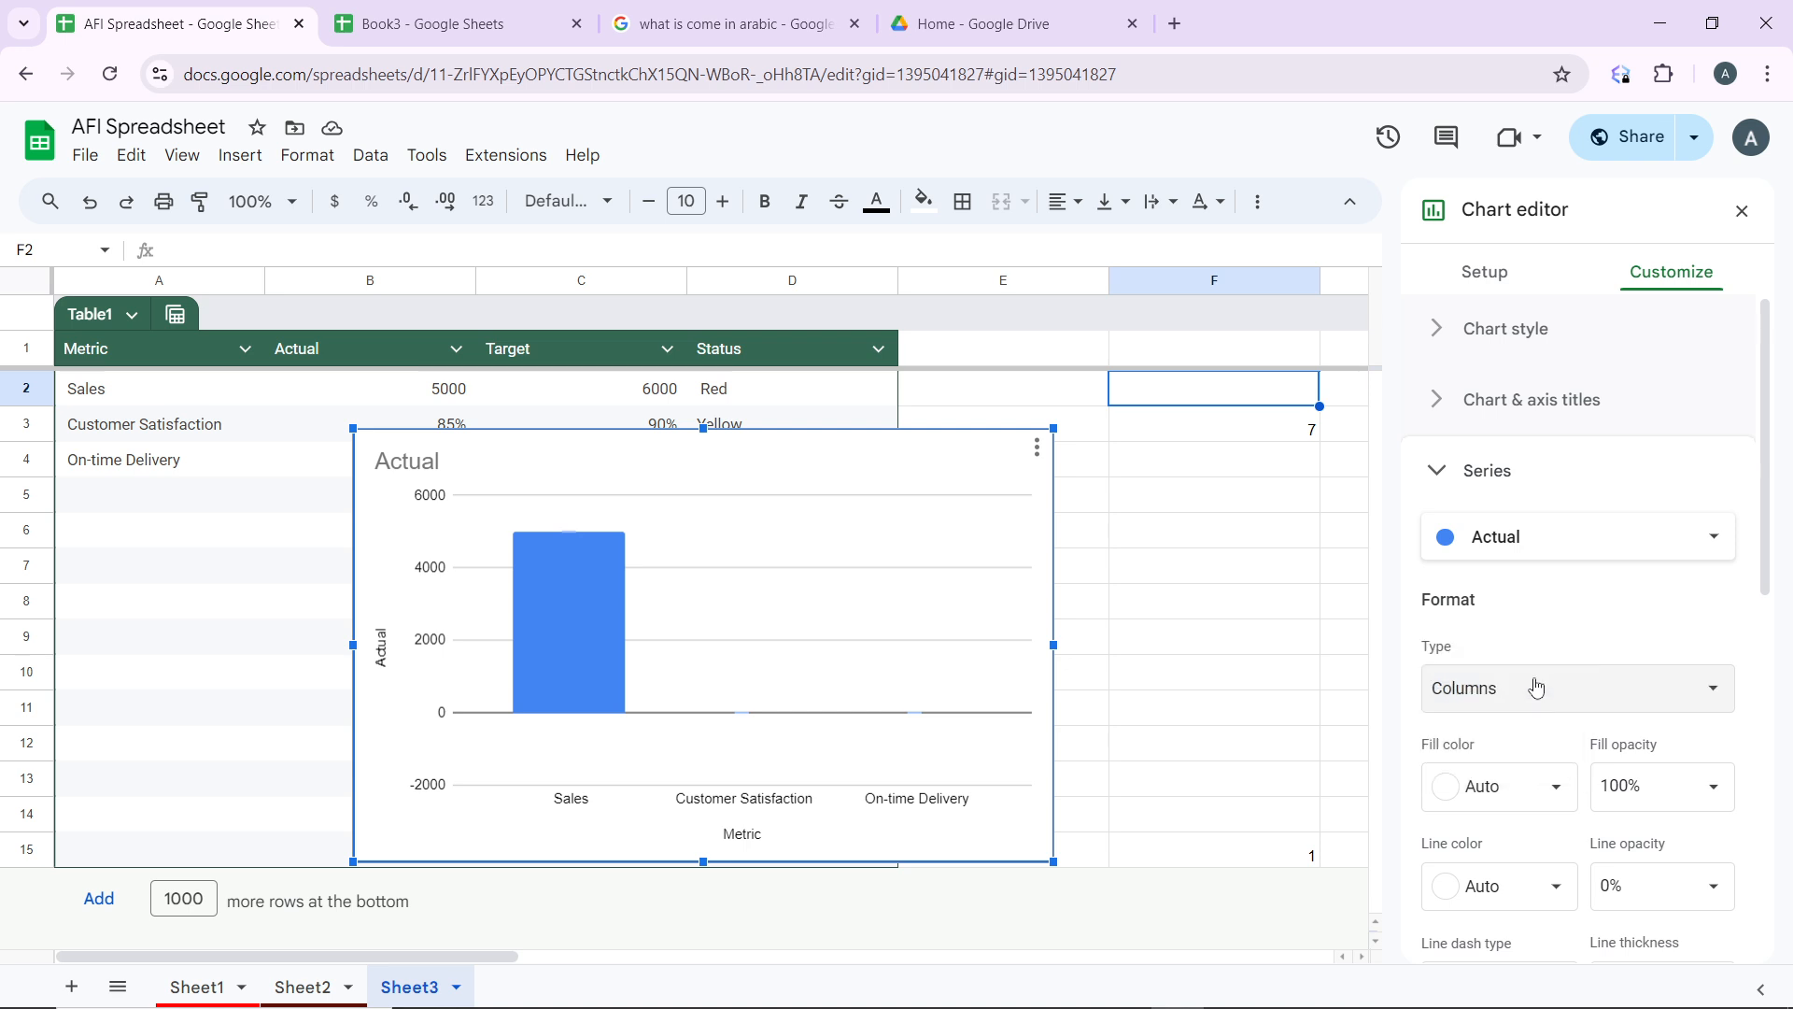
left_click(1572, 472)
left_click(1569, 472)
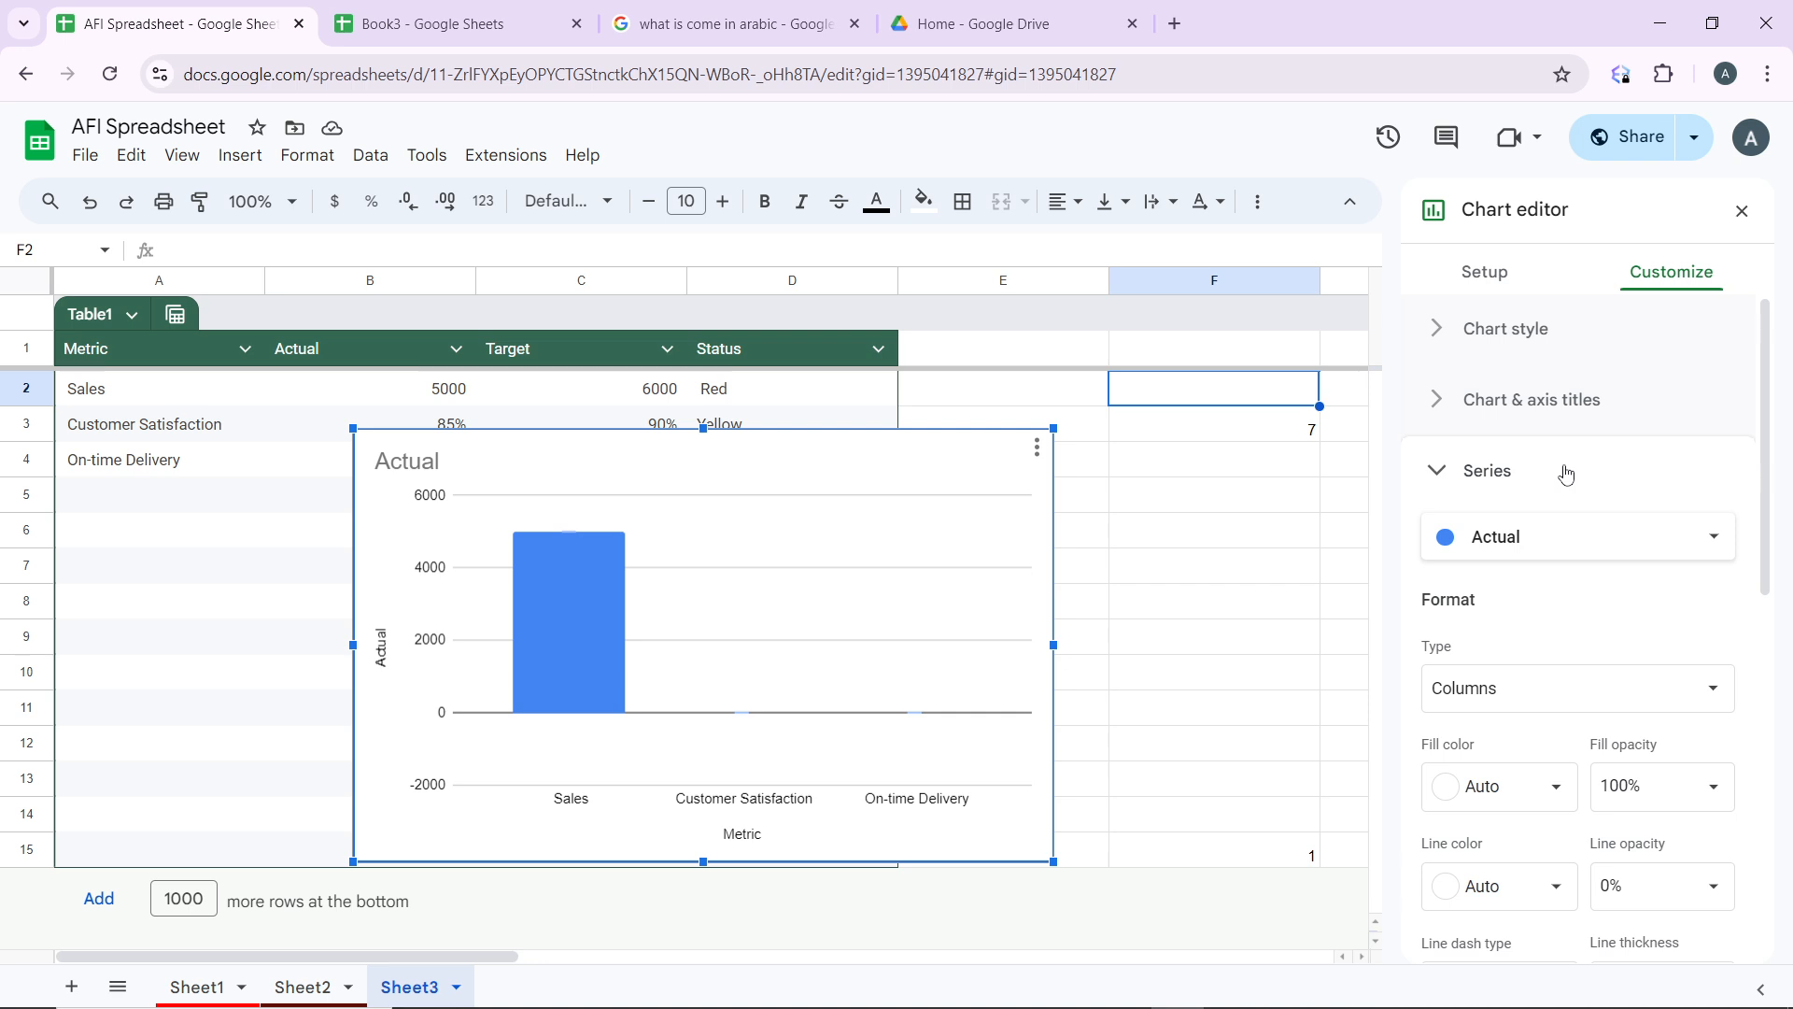
Step: Show data labels on the Actual series, leaving the trendline off, and close the chart editor
scroll(1565, 473, "down", 8)
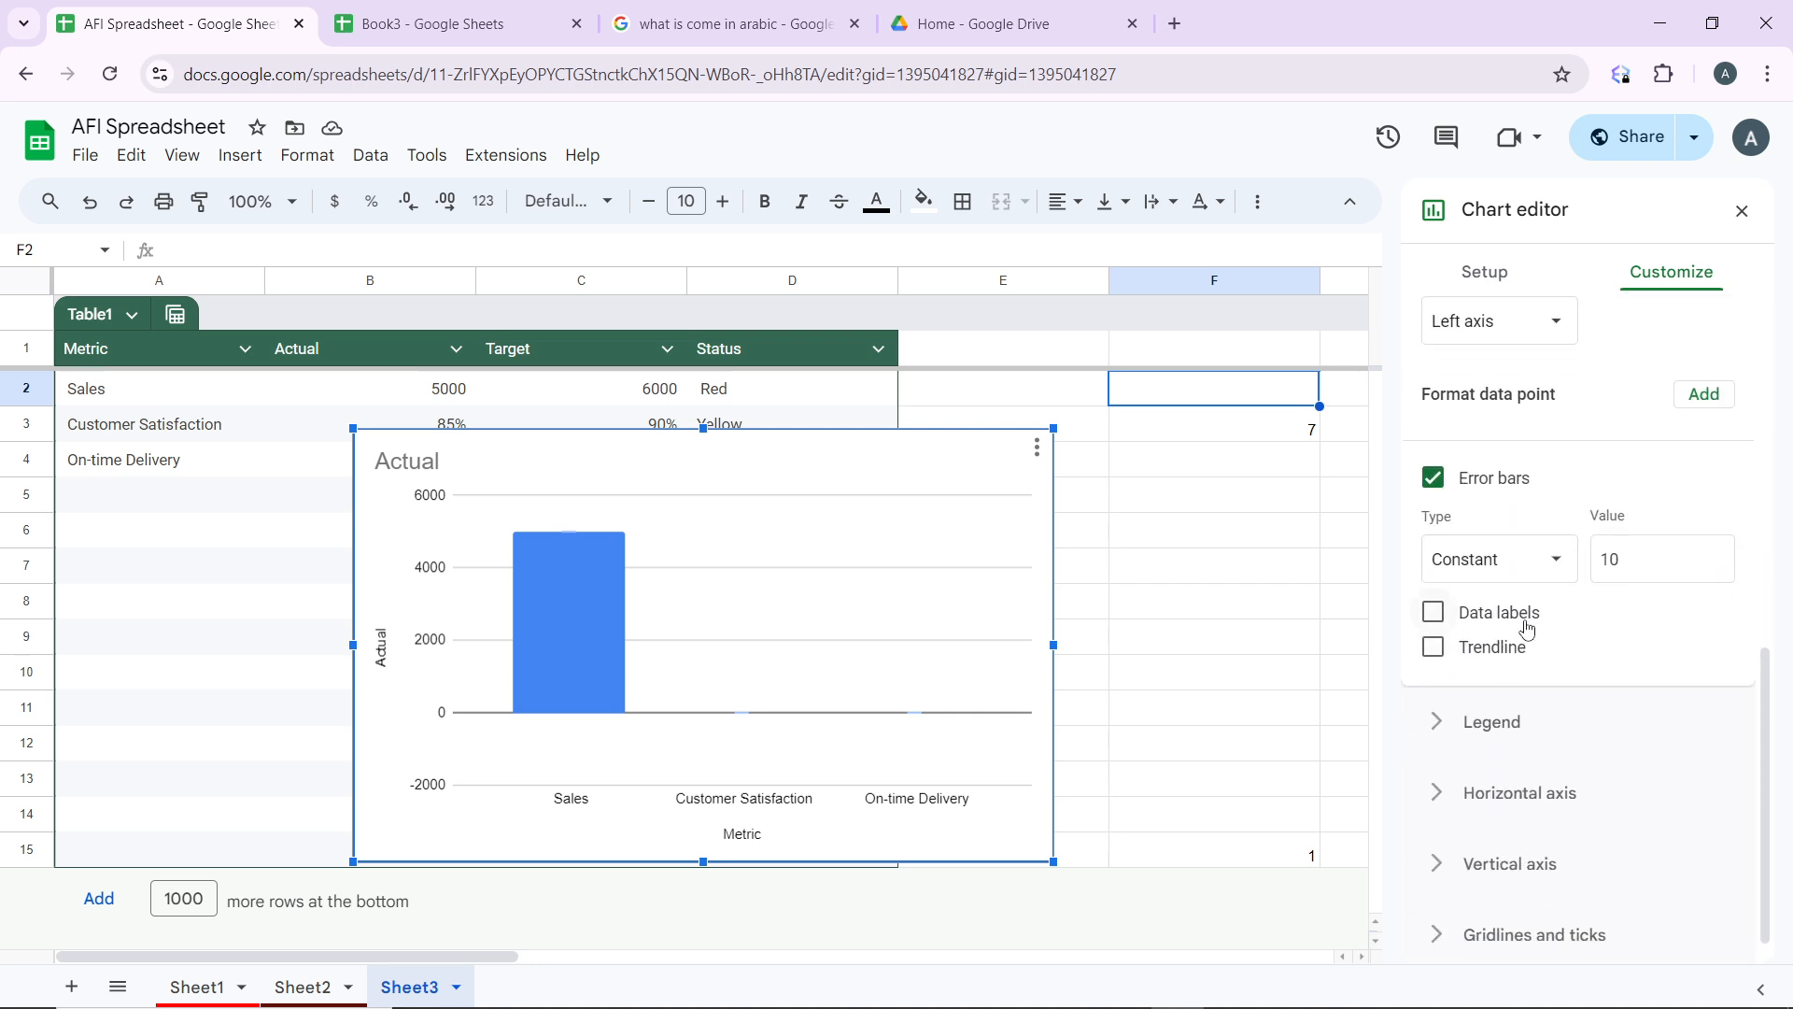
left_click(1433, 648)
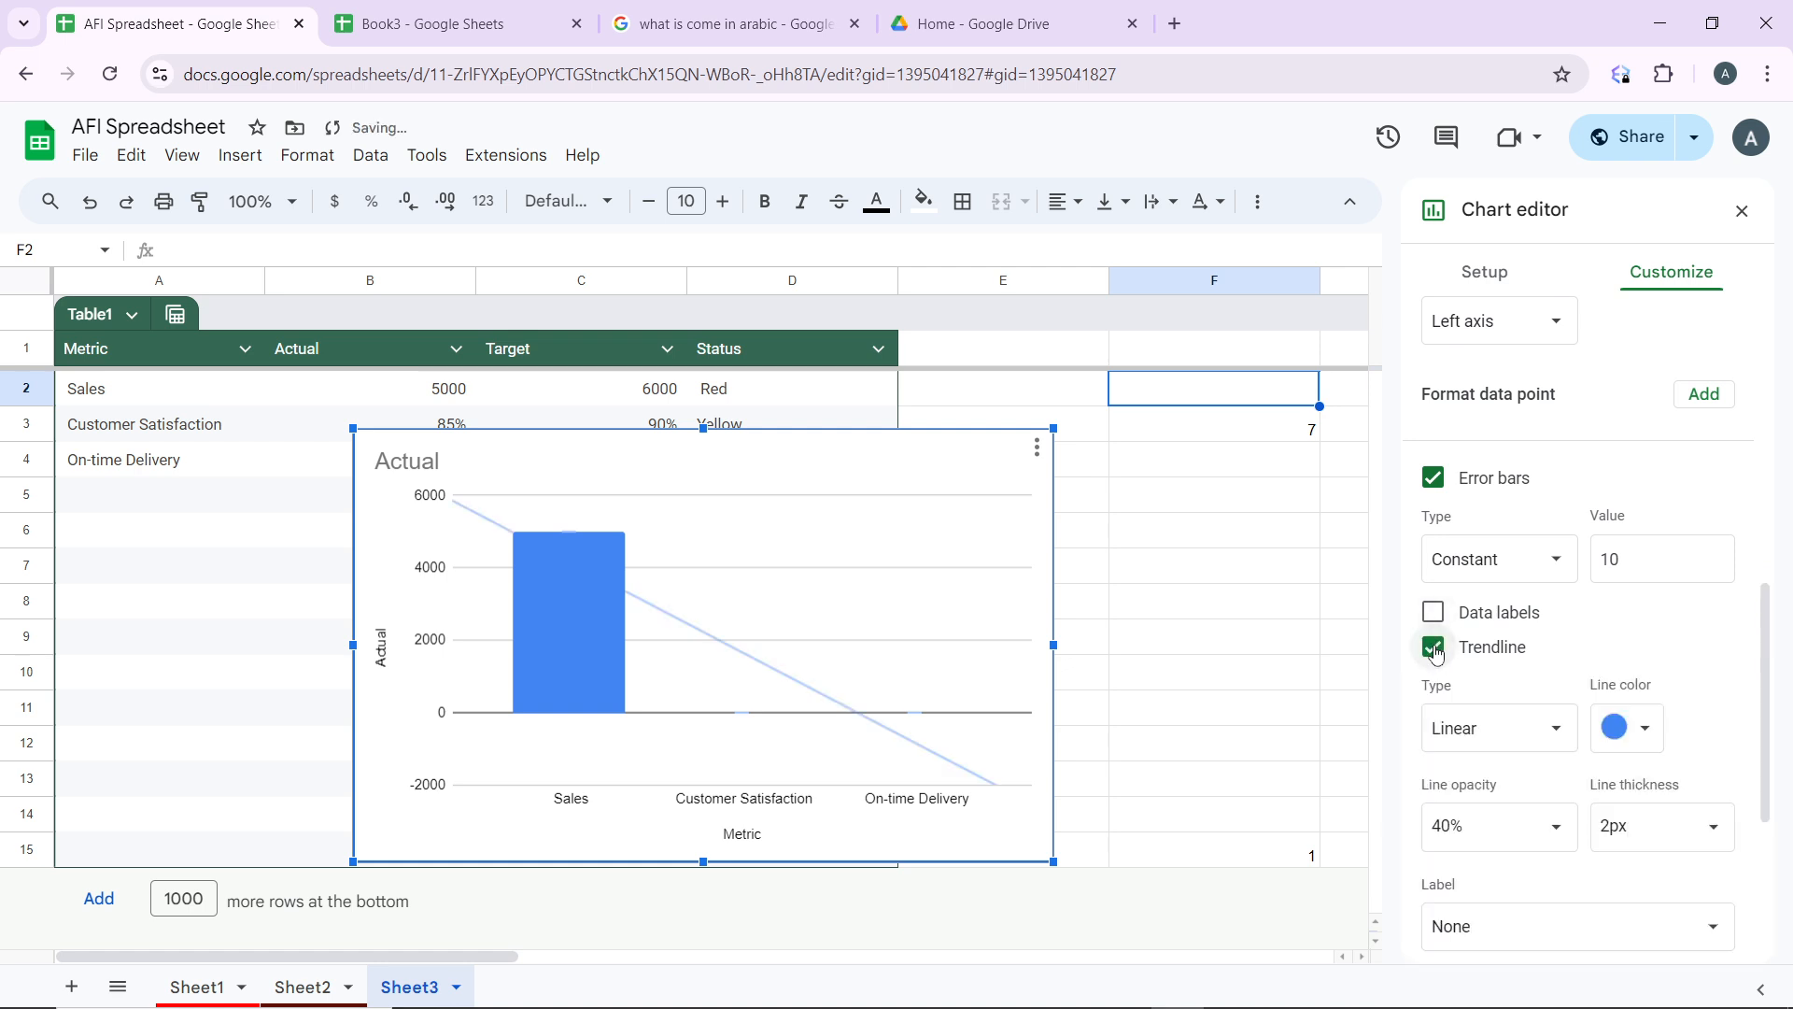
left_click(1434, 648)
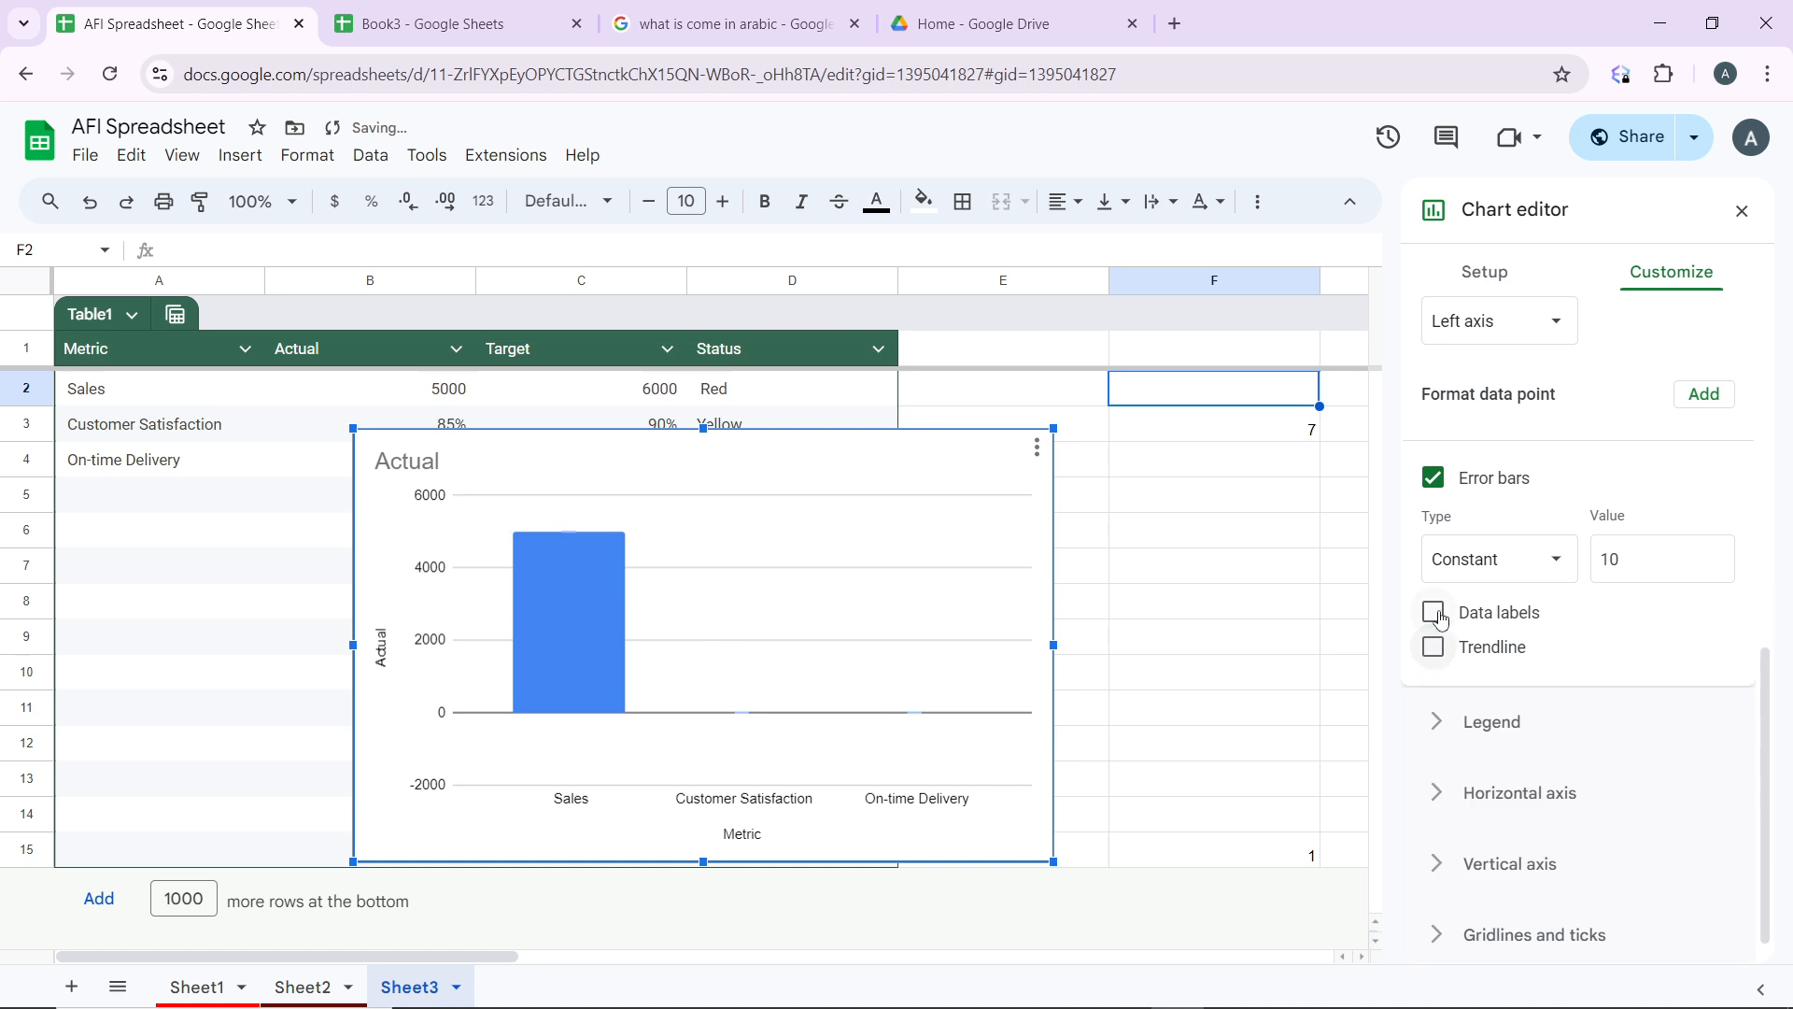
left_click(1433, 613)
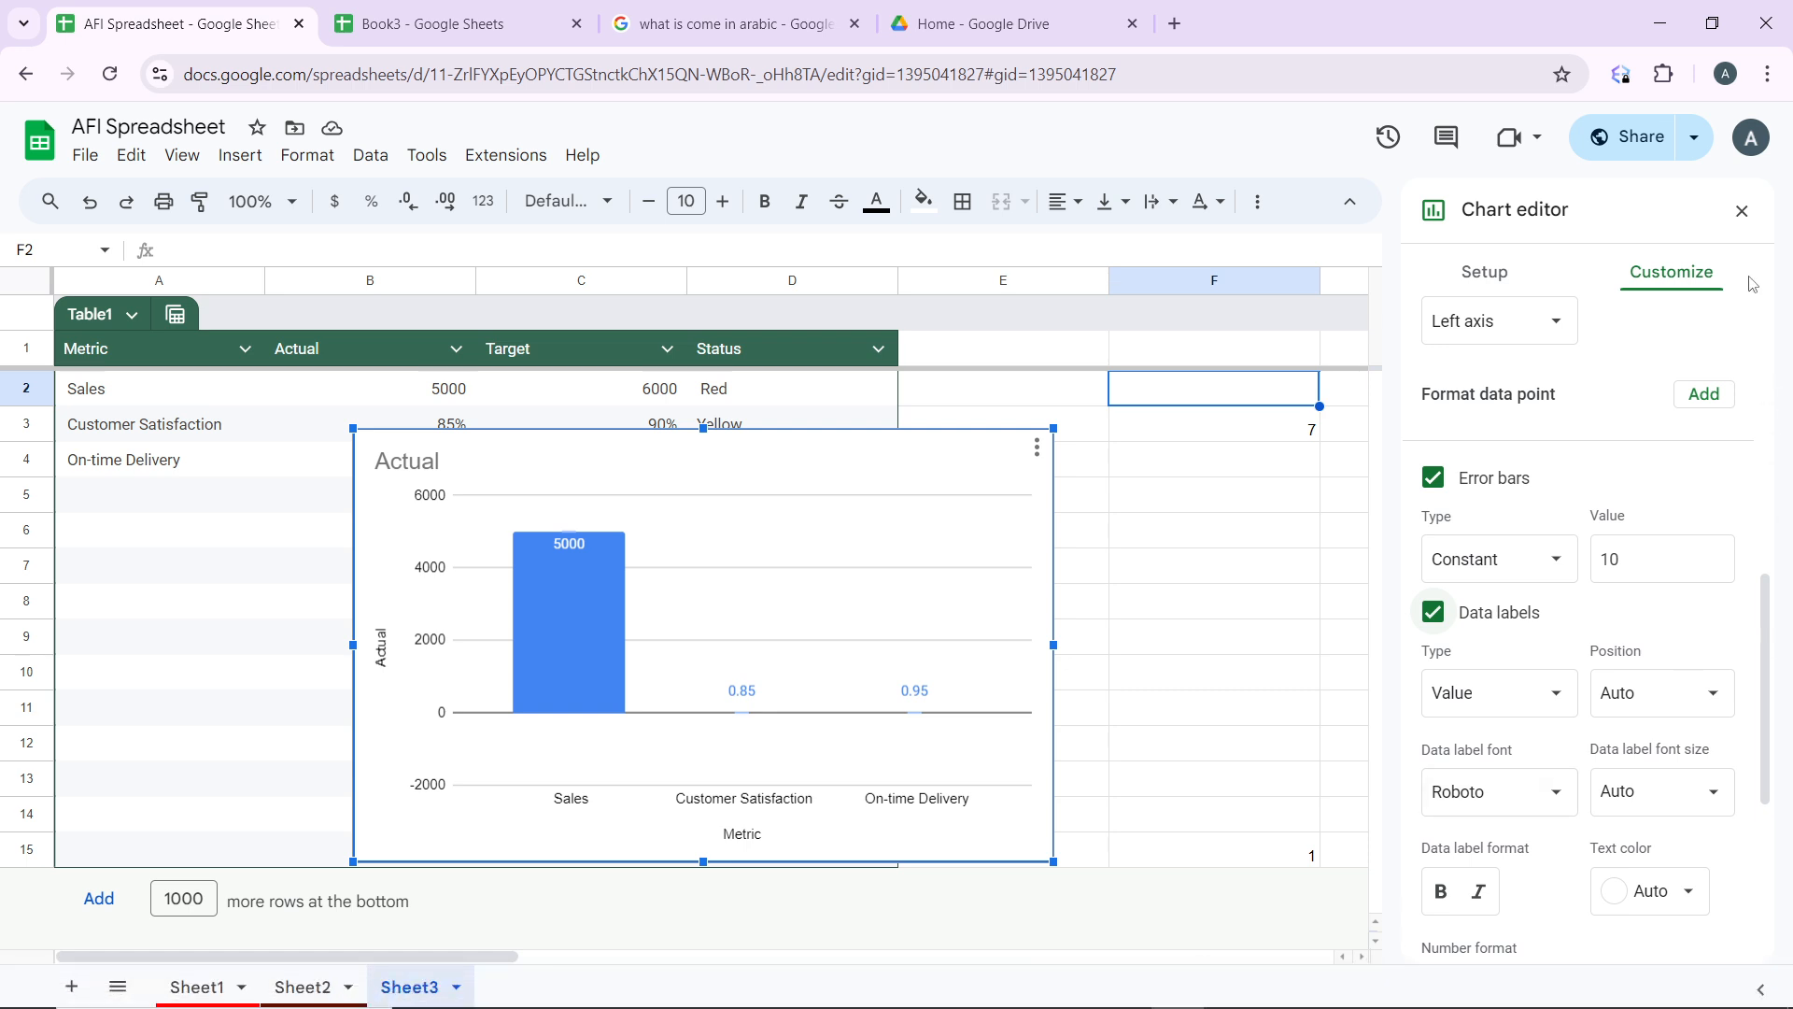
left_click(1741, 211)
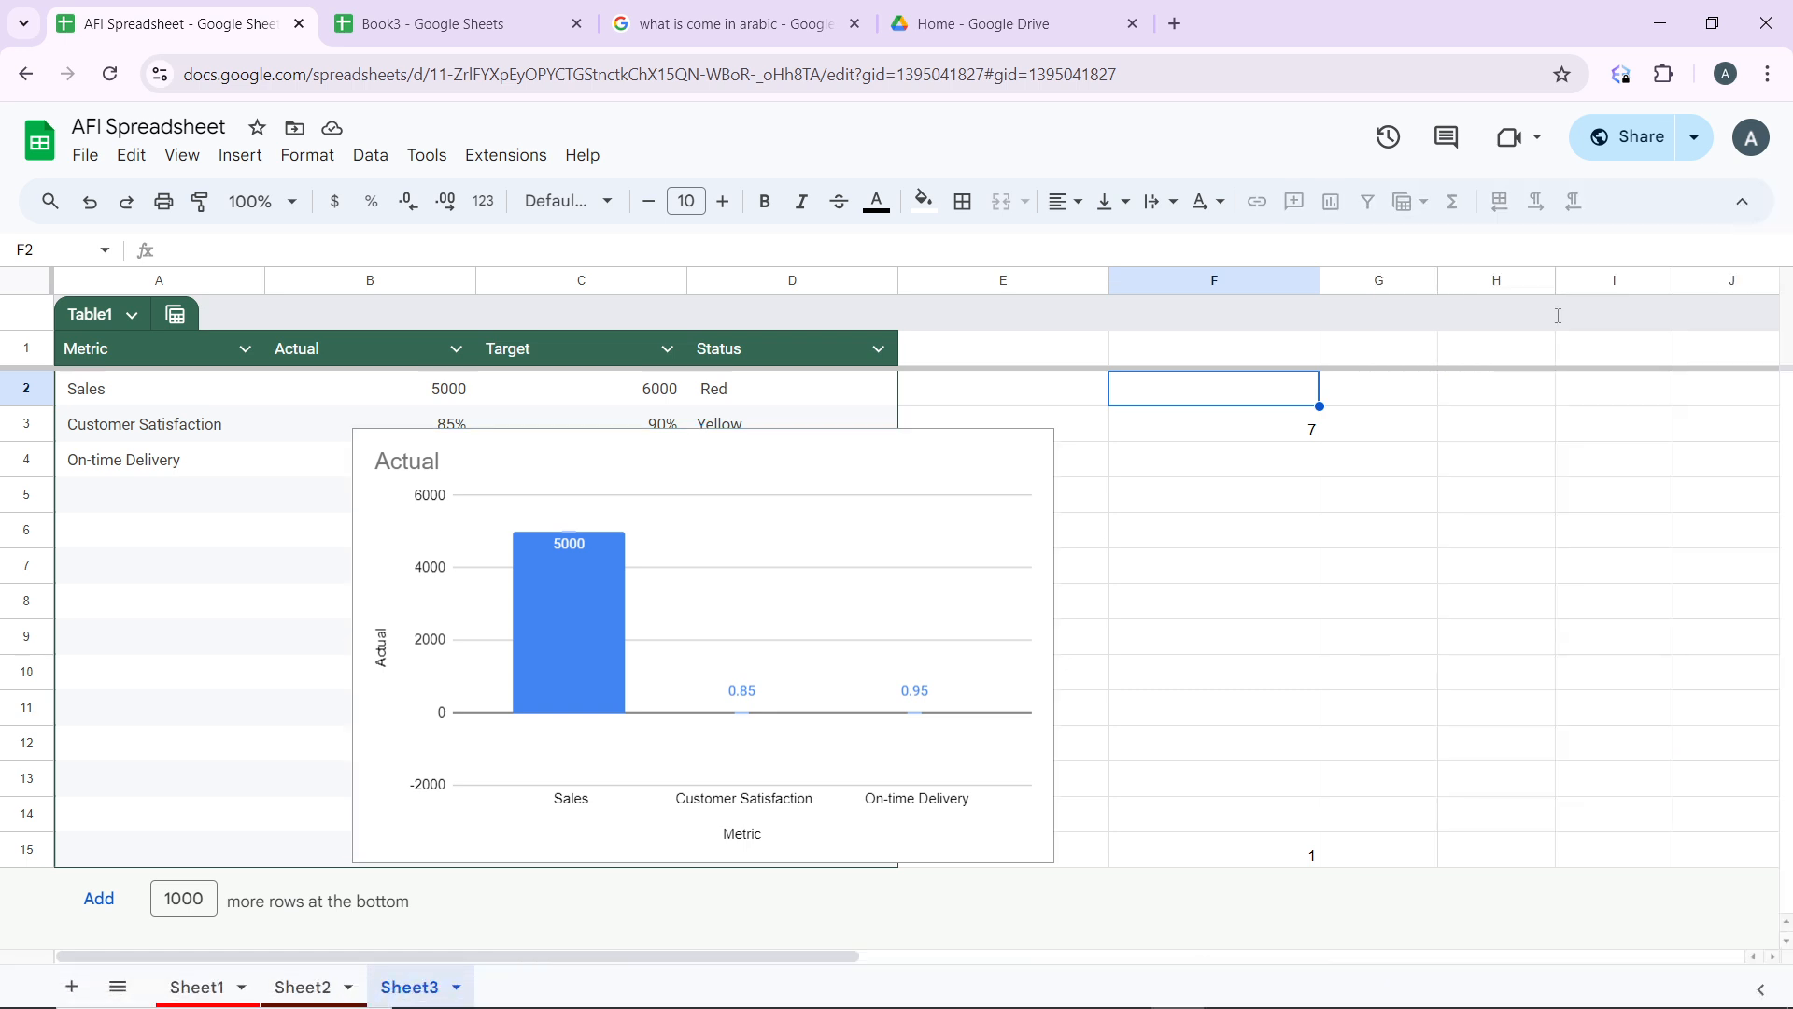